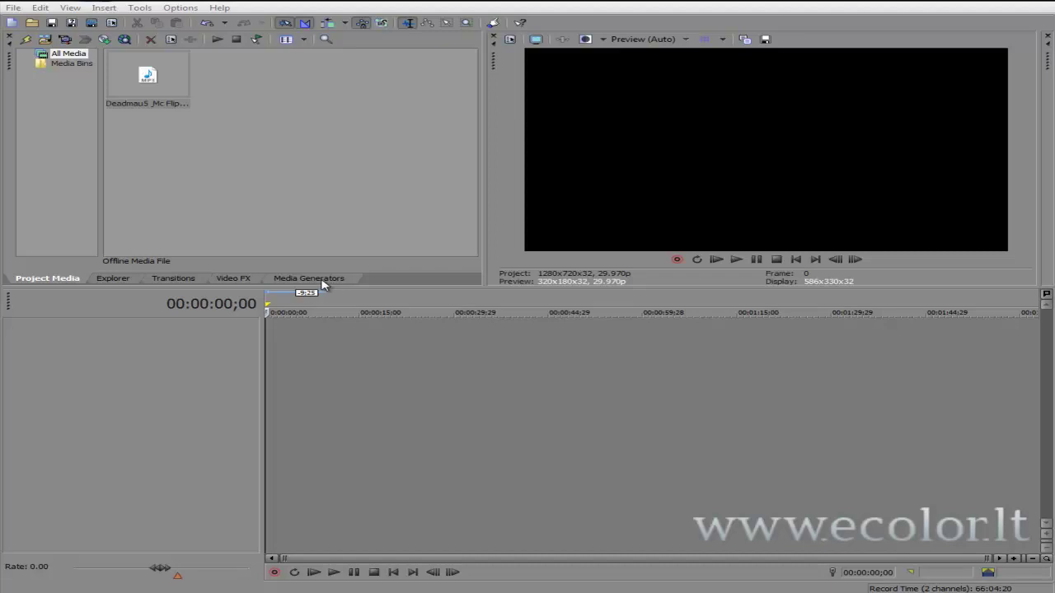
# - Add an Elliptical White to Black color gradient at the start of the timeline
pyautogui.click(322, 280)
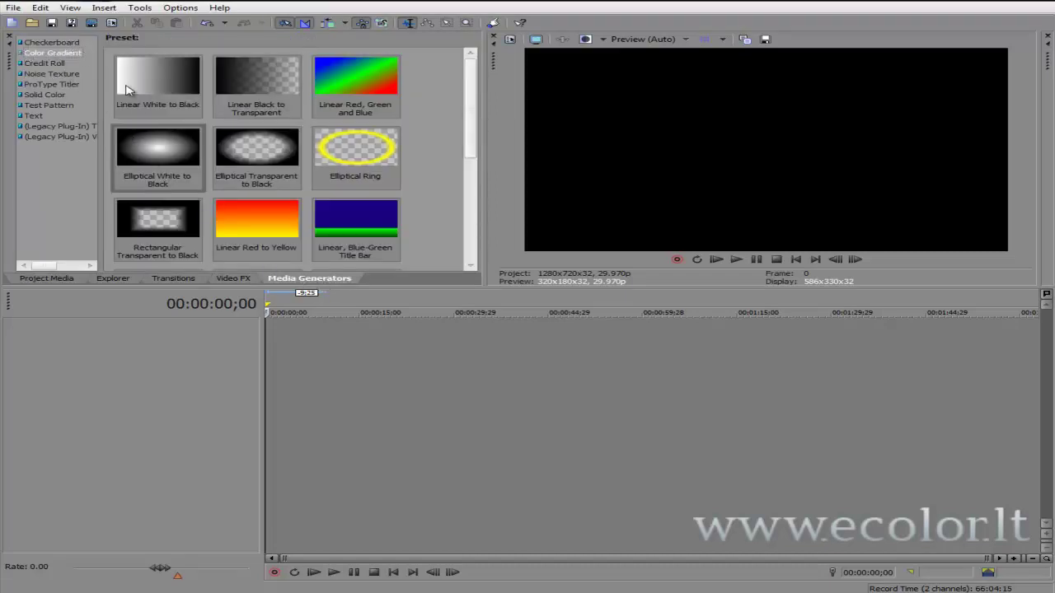
pyautogui.click(164, 157)
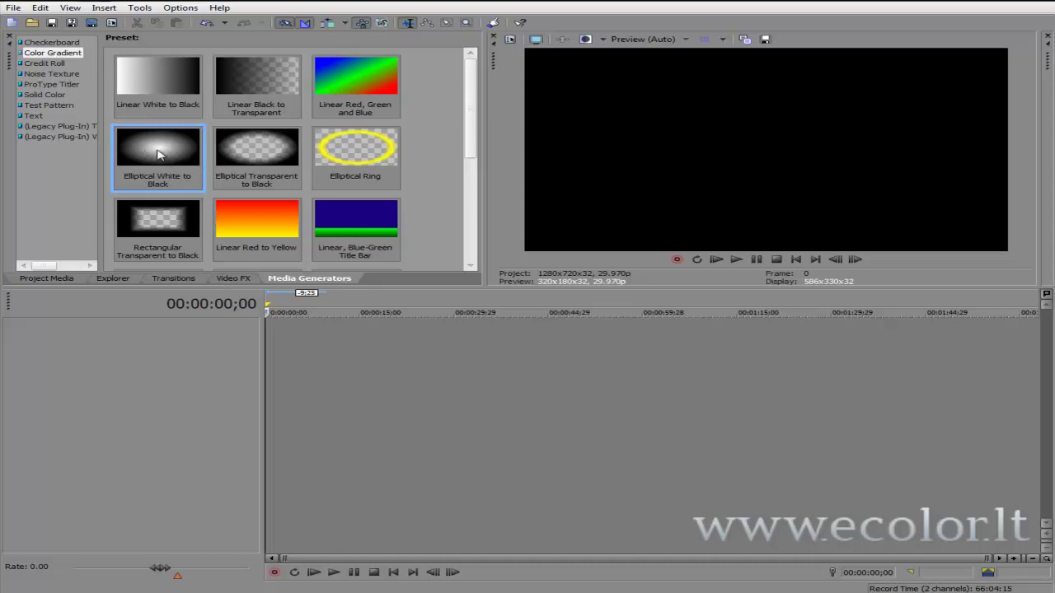
pyautogui.moveTo(261, 230); pyautogui.dragTo(283, 361)
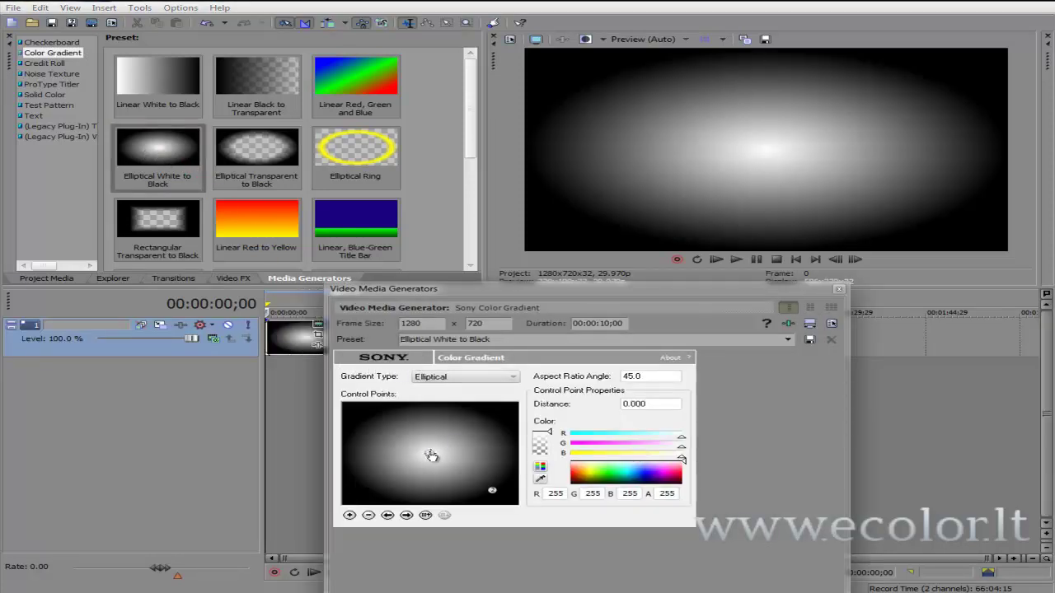
# - Move the gradient's outer control point to the frame corner, distance 0.707, and set its color to grey with lightness 172
pyautogui.moveTo(431, 456); pyautogui.dragTo(433, 456)
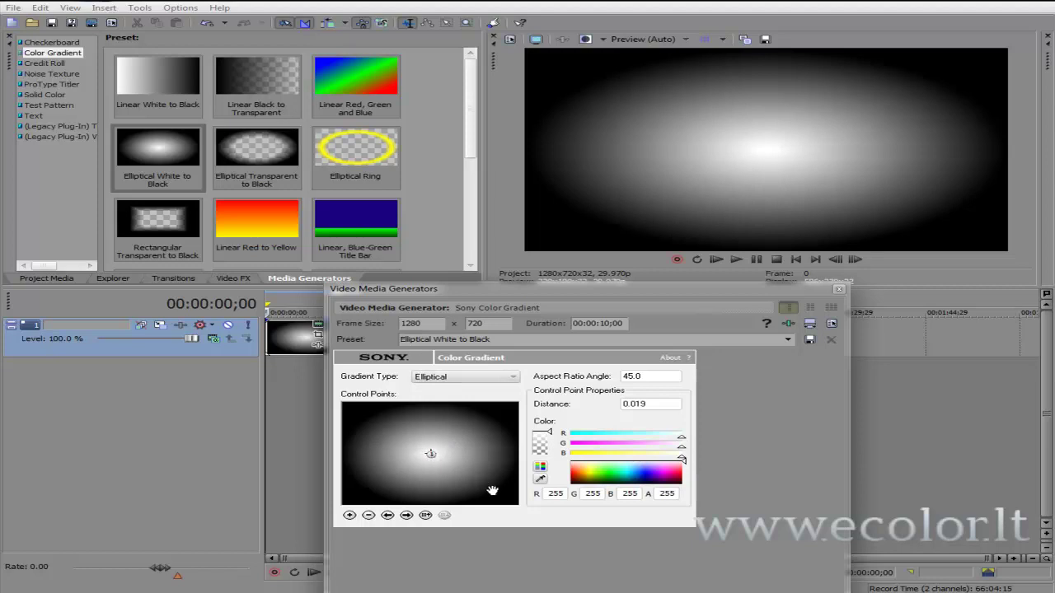
pyautogui.moveTo(492, 491); pyautogui.dragTo(523, 509)
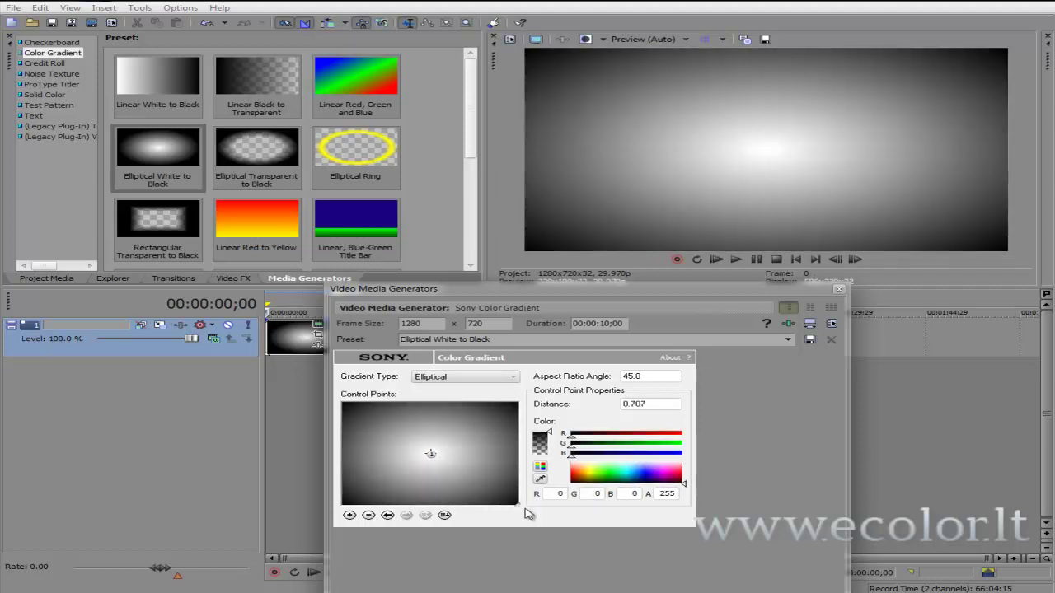
pyautogui.click(541, 469)
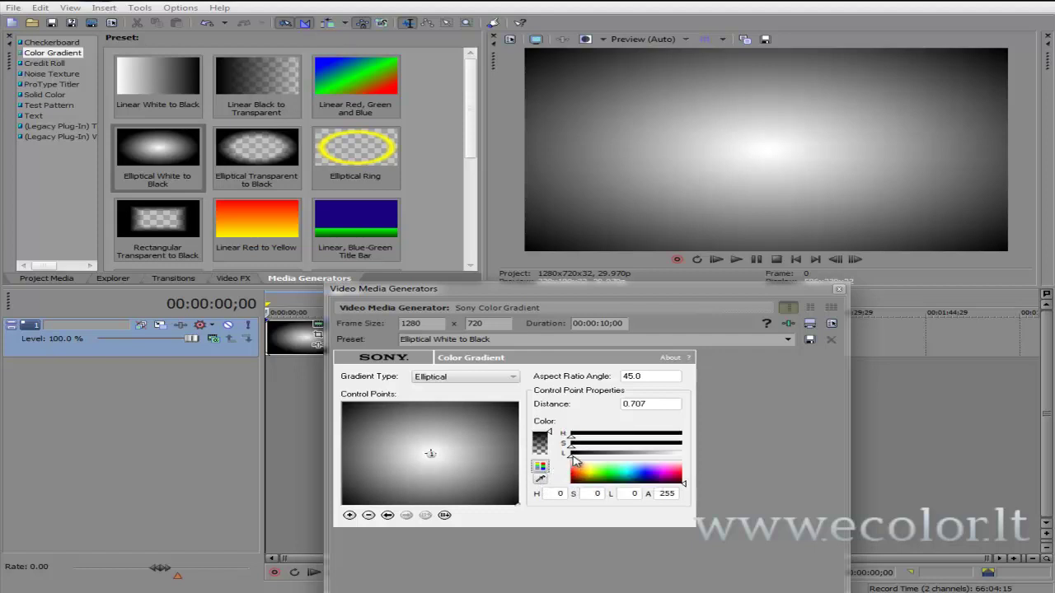
pyautogui.moveTo(574, 457); pyautogui.dragTo(648, 461)
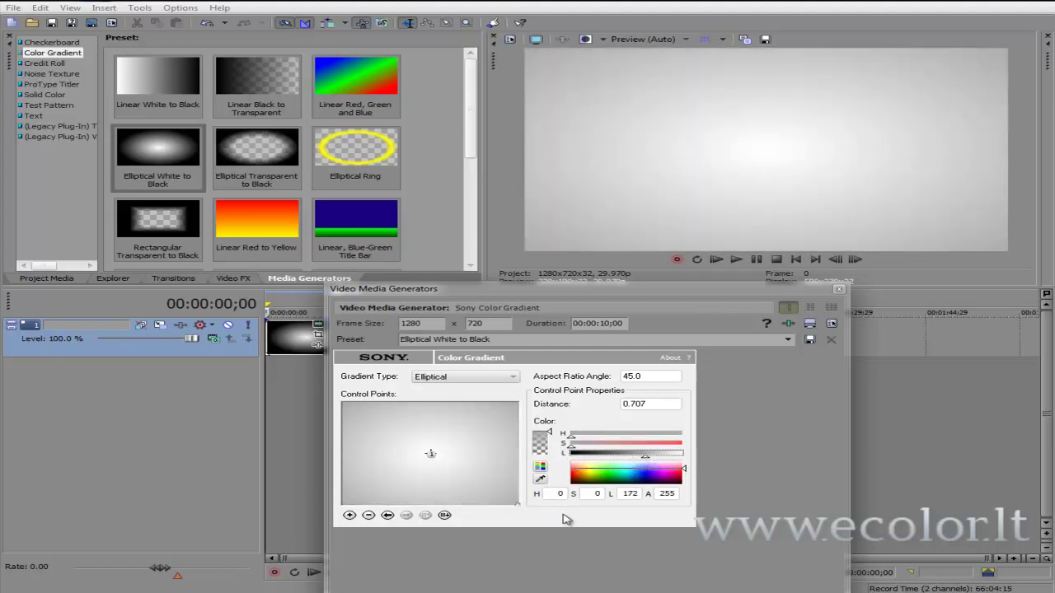
pyautogui.click(839, 290)
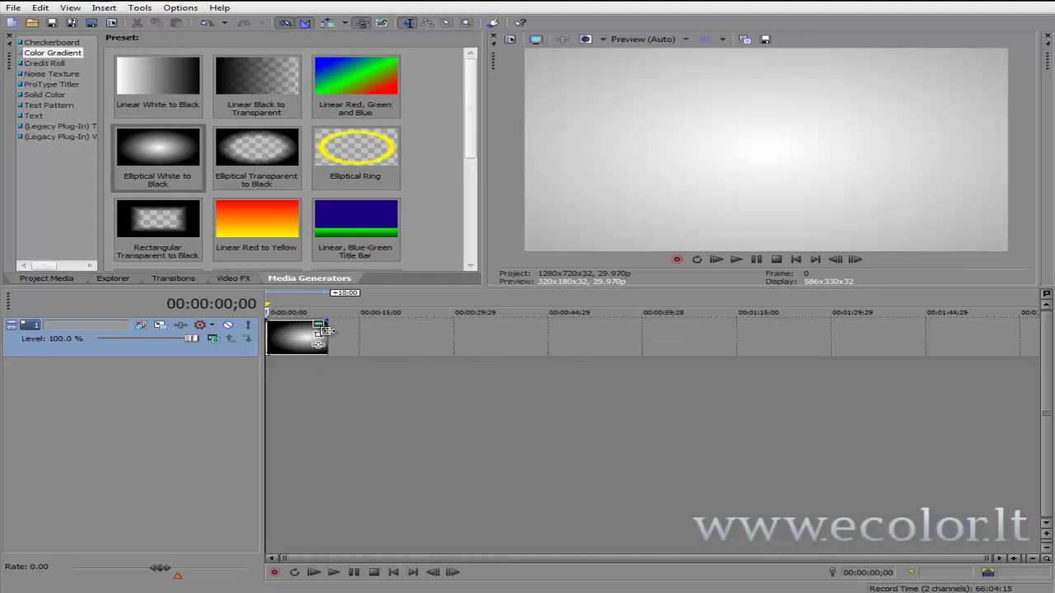
# - Lengthen the gradient event to about 30 seconds and add a new video track above it
pyautogui.moveTo(328, 331); pyautogui.dragTo(455, 331)
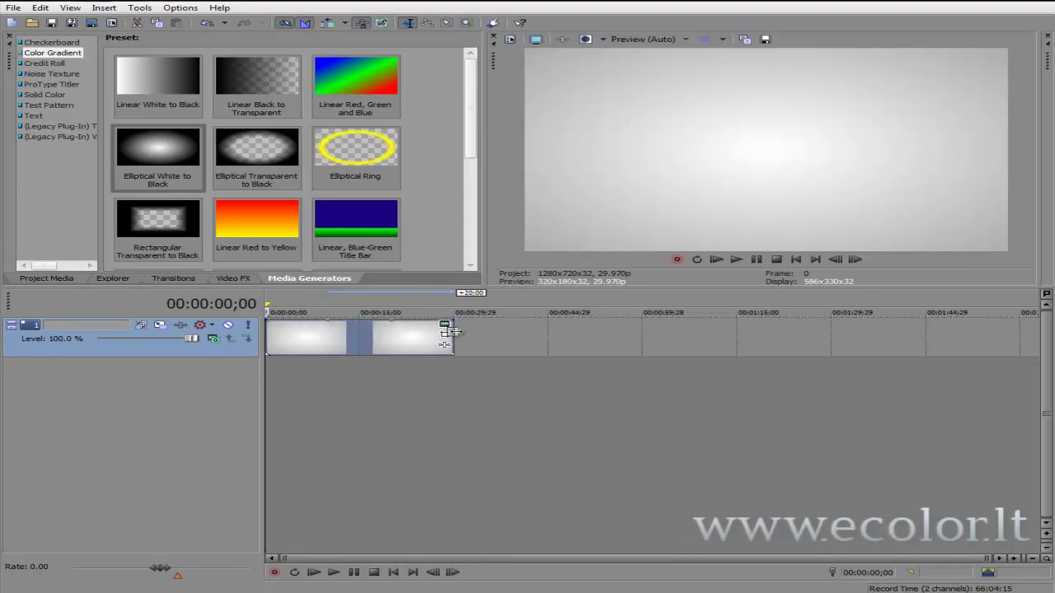
pyautogui.rightClick(381, 385)
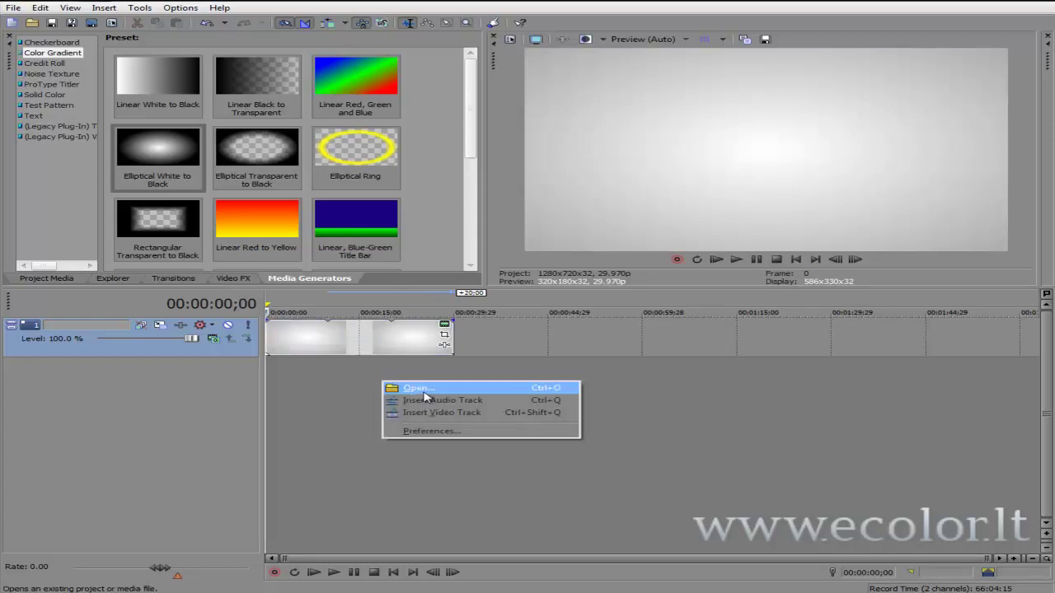
pyautogui.click(494, 414)
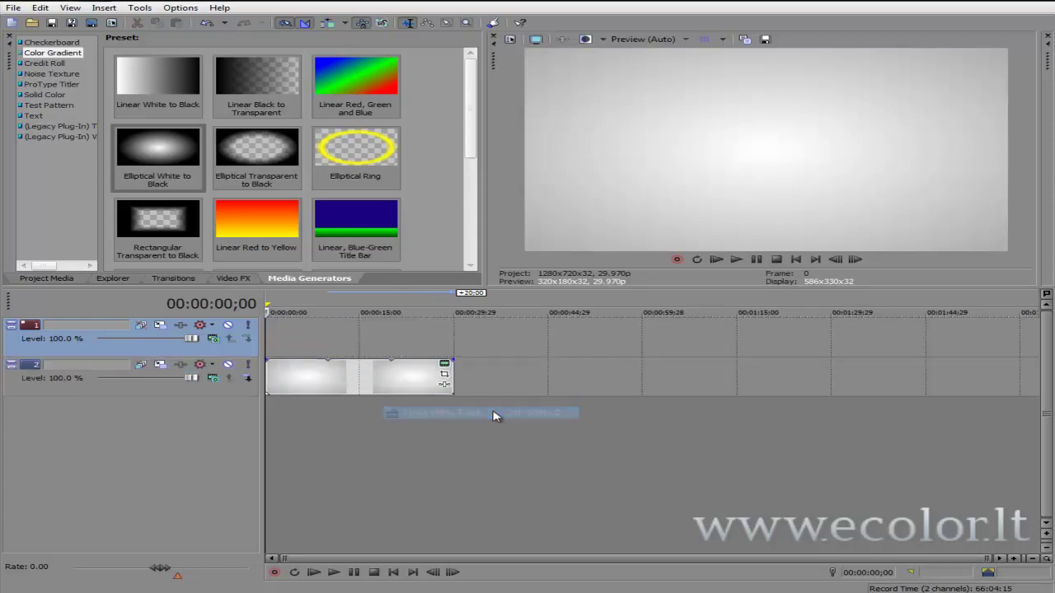
pyautogui.rightClick(318, 332)
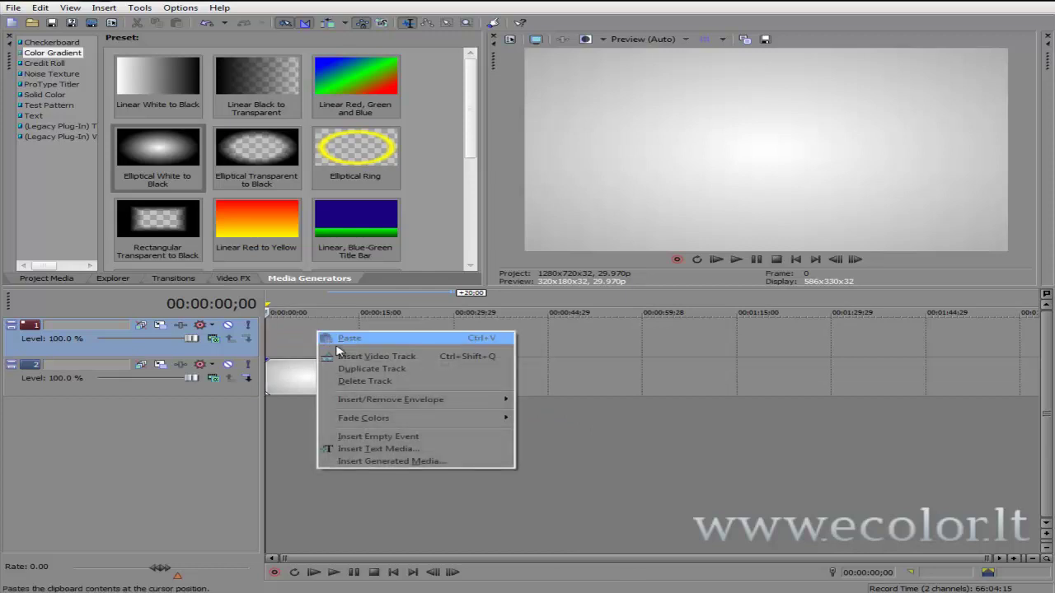
pyautogui.click(434, 450)
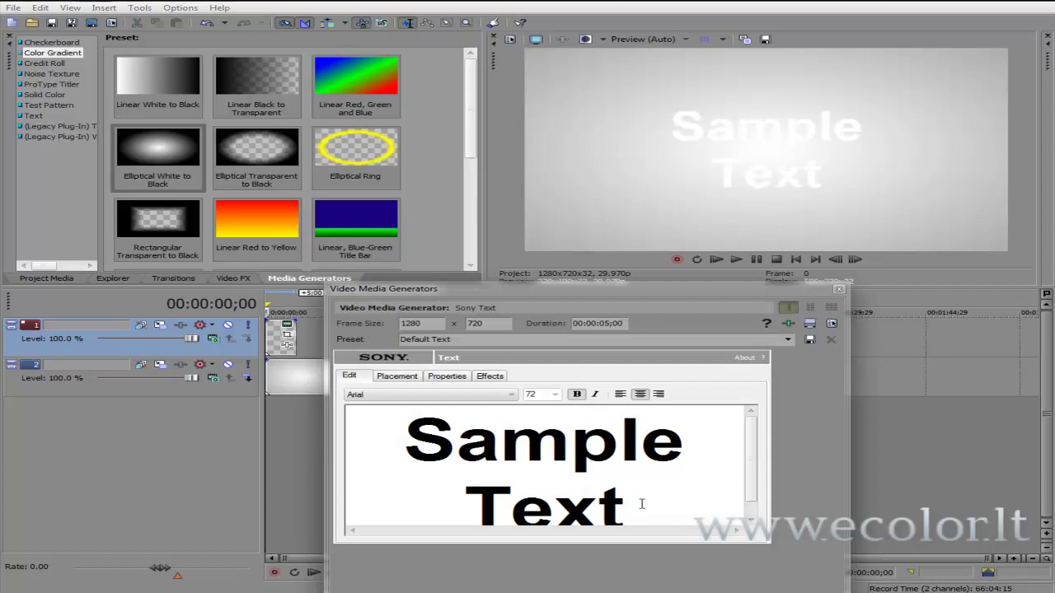
pyautogui.moveTo(641, 503); pyautogui.dragTo(403, 410)
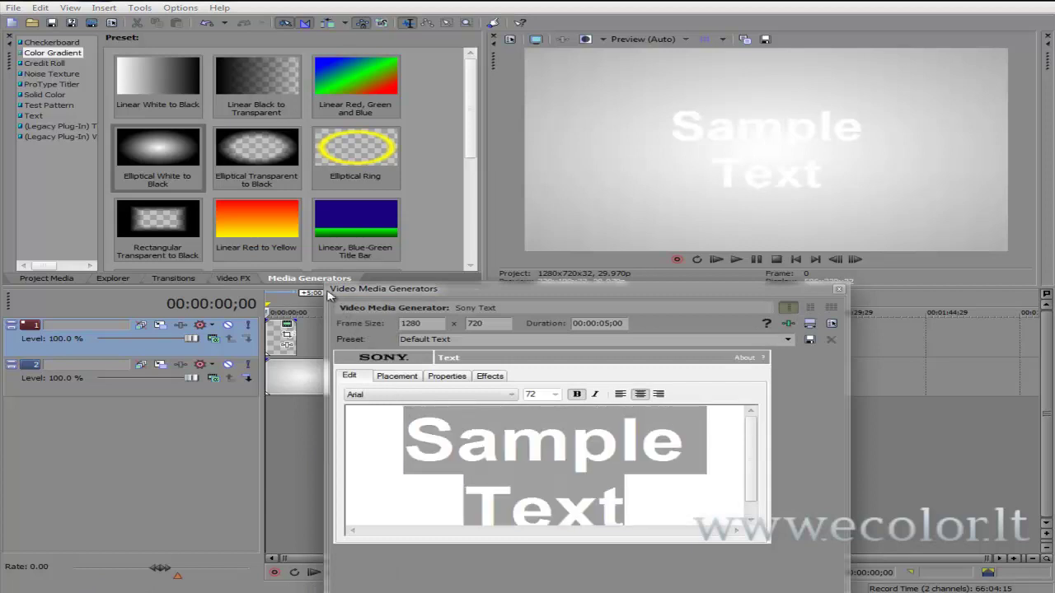
pyautogui.moveTo(322, 285); pyautogui.dragTo(99, 132)
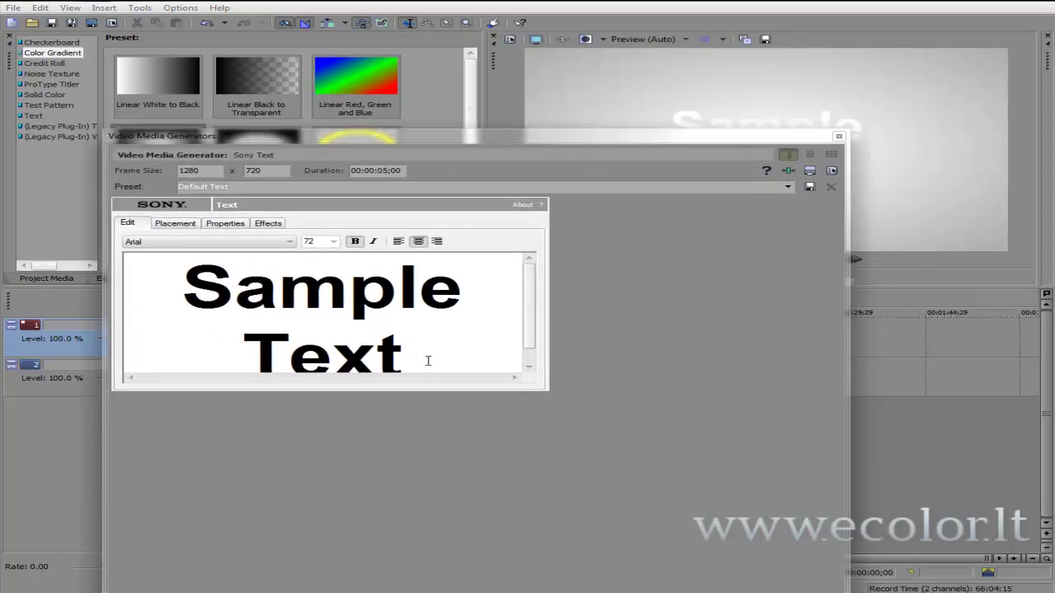
pyautogui.moveTo(517, 372); pyautogui.dragTo(171, 203)
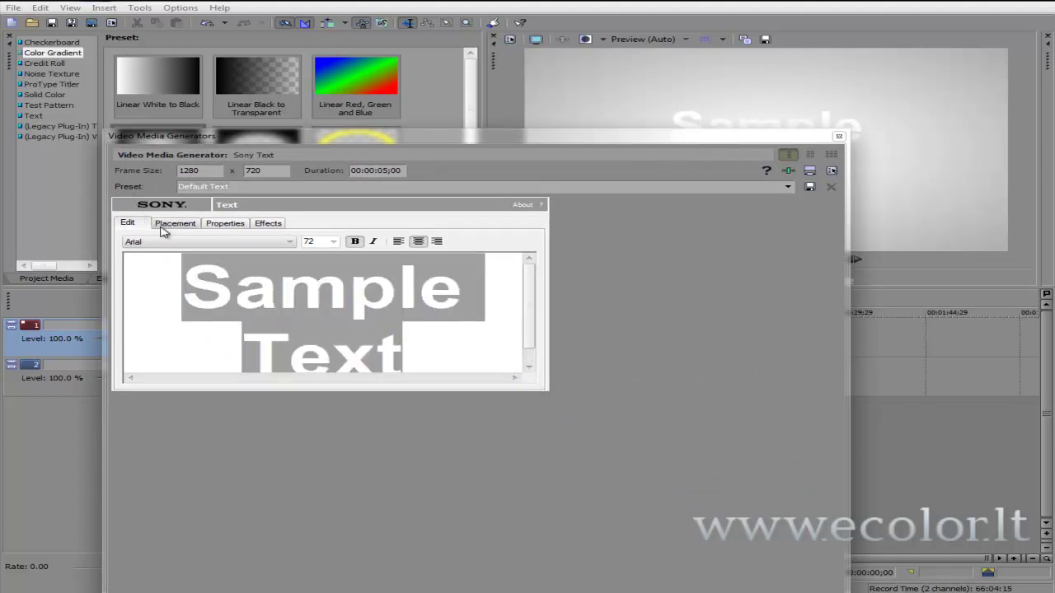
pyautogui.write('e')
pyautogui.press('BackSpace')
pyautogui.write('www')
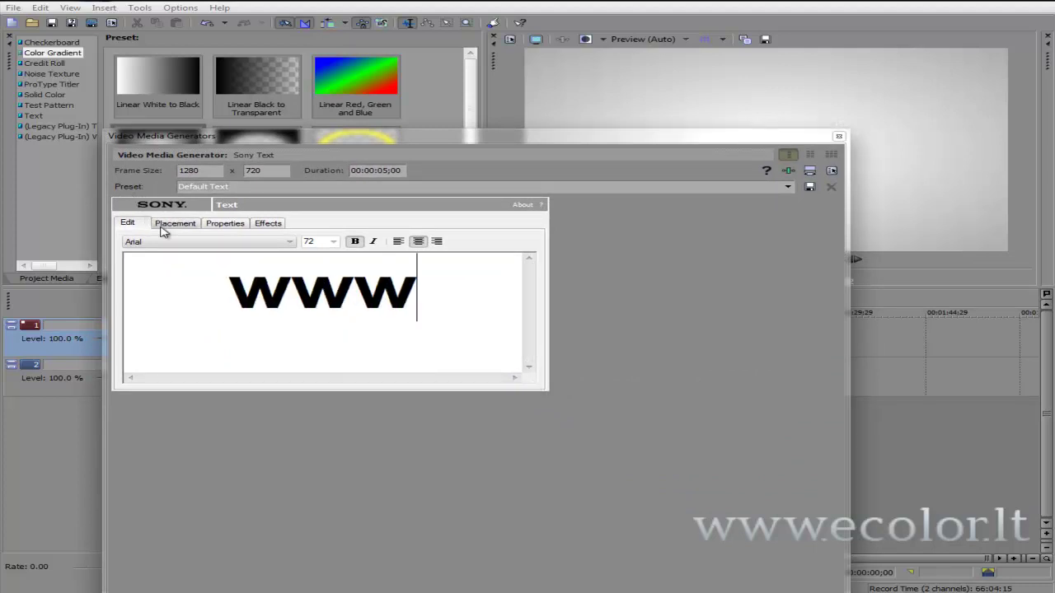
pyautogui.write('.ecolor.lt')
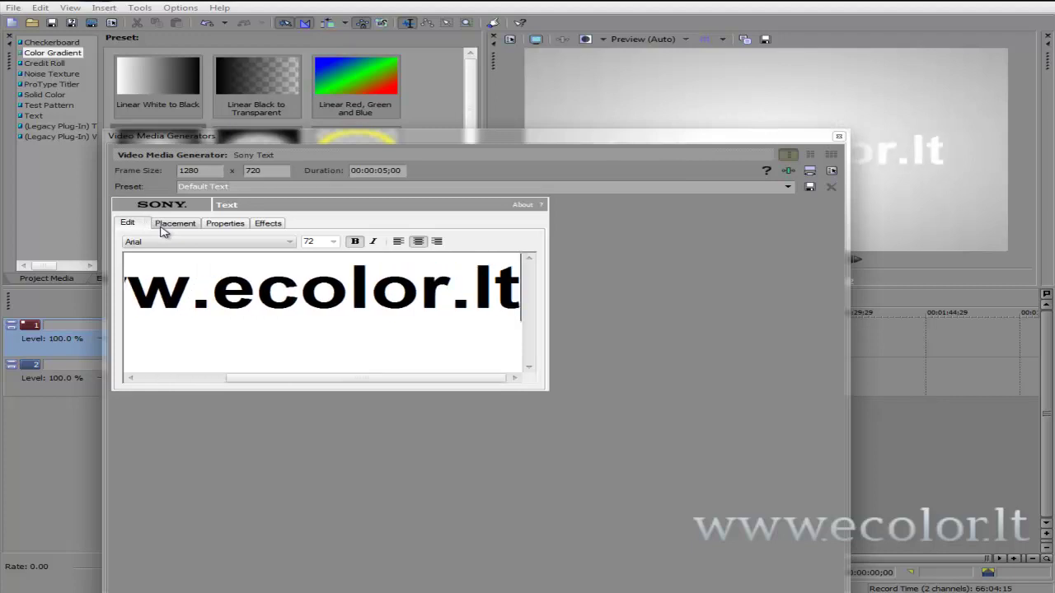
pyautogui.press('Return')
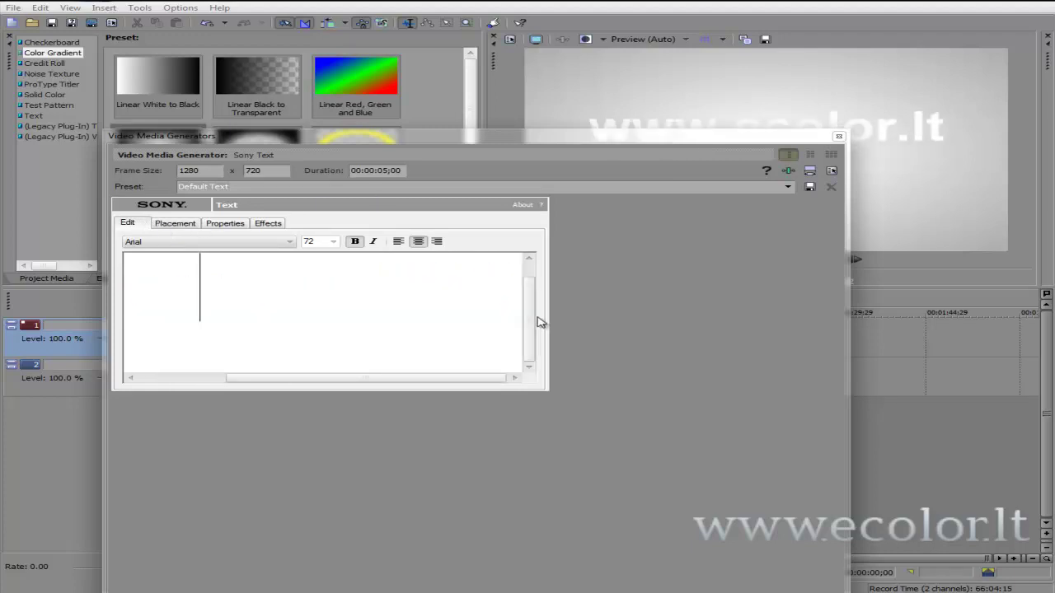
pyautogui.write('grafik')
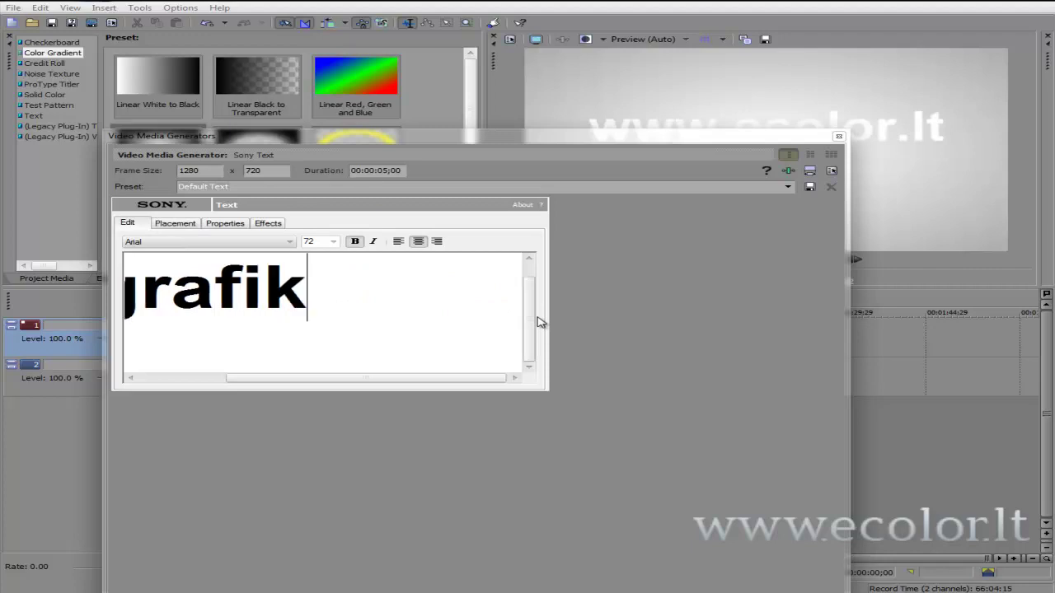
pyautogui.write('os tvirtovė')
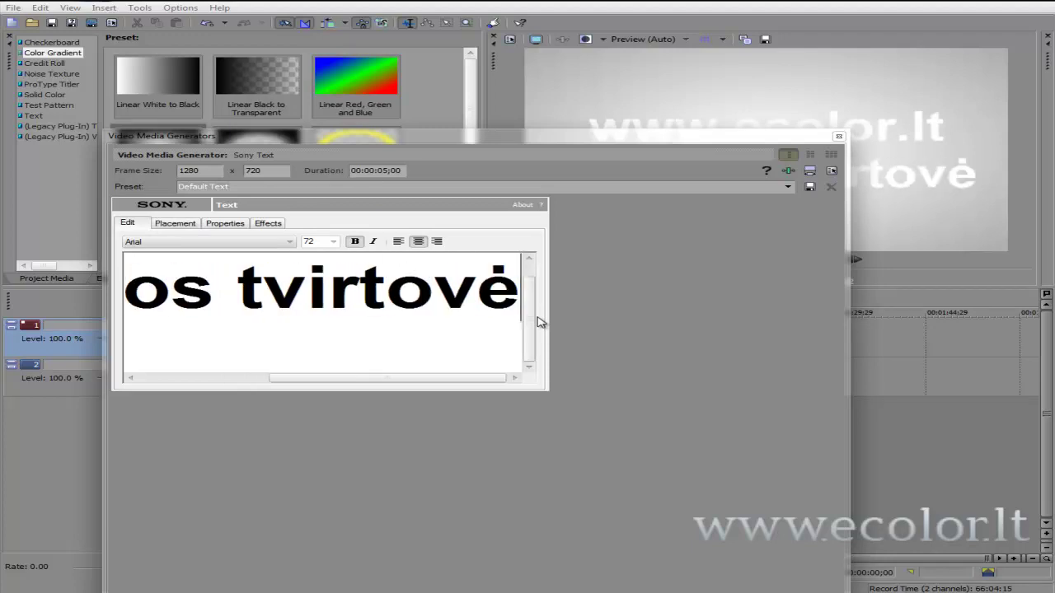
pyautogui.moveTo(846, 131); pyautogui.dragTo(812, 270)
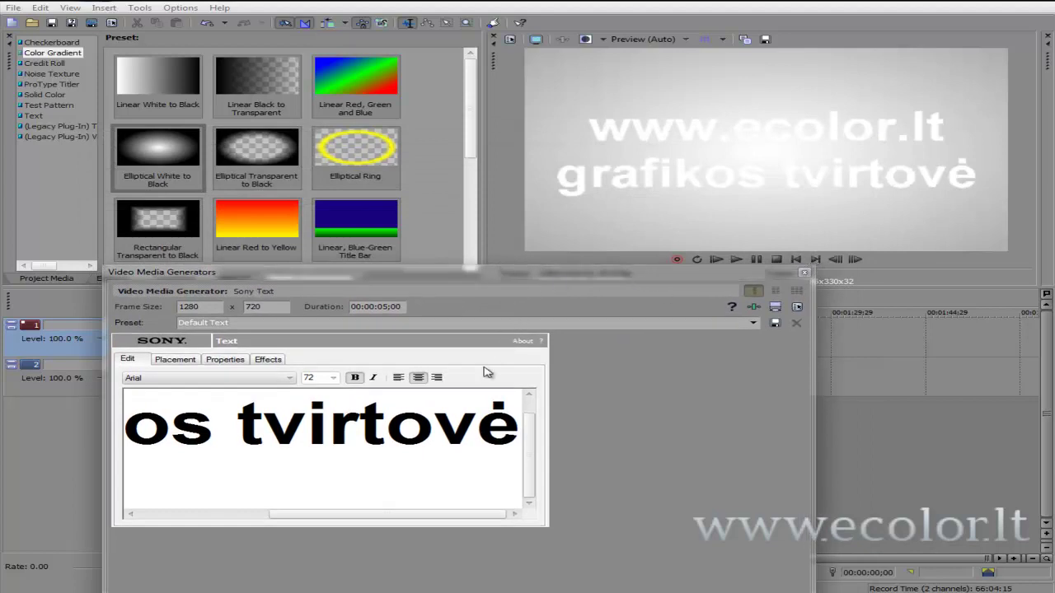
pyautogui.scroll(1, 515, 426)
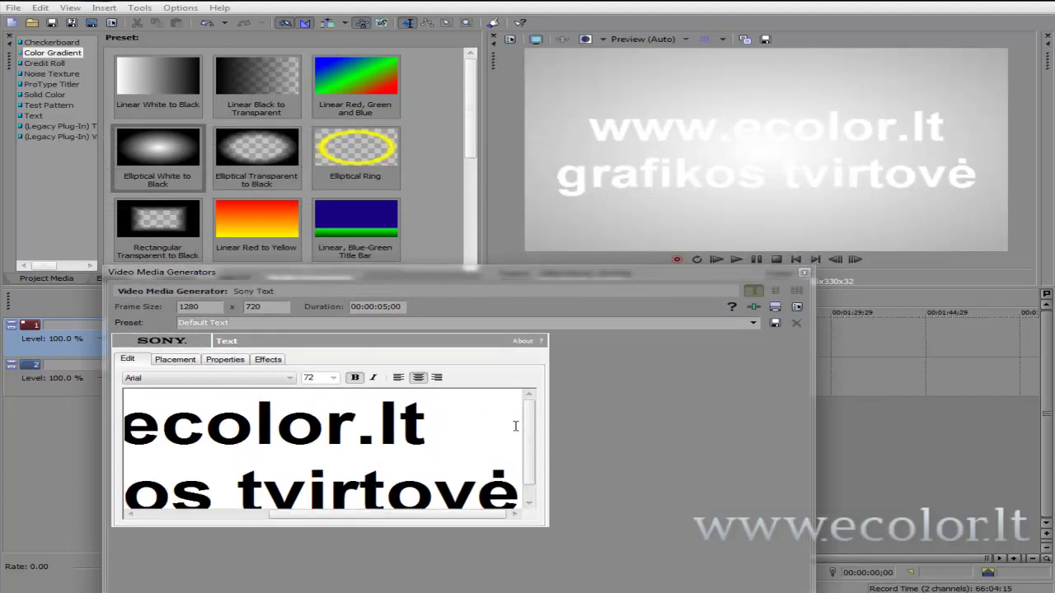
pyautogui.moveTo(487, 428); pyautogui.dragTo(116, 432)
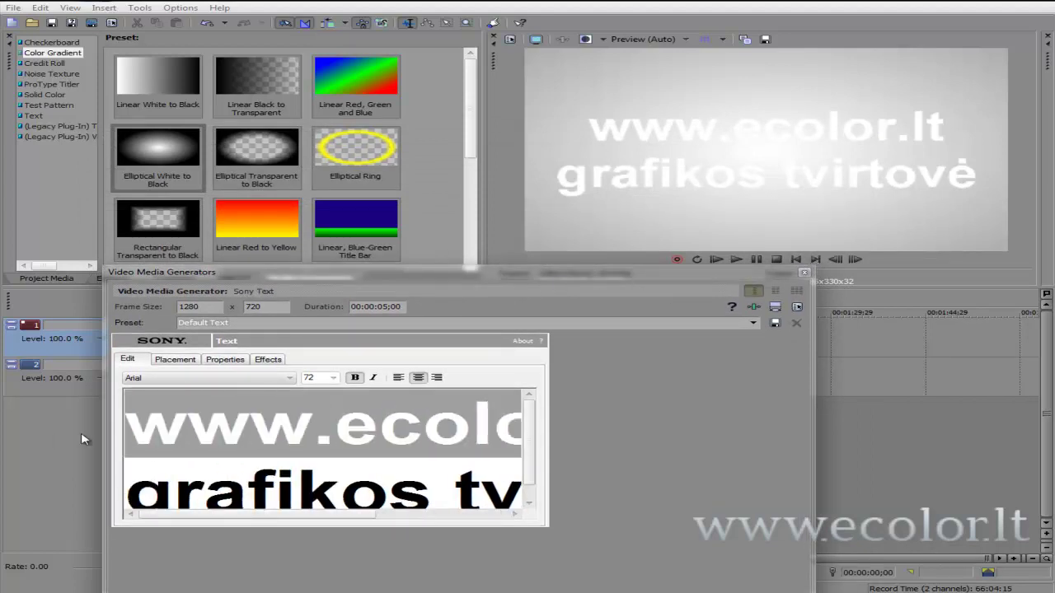
pyautogui.click(335, 377)
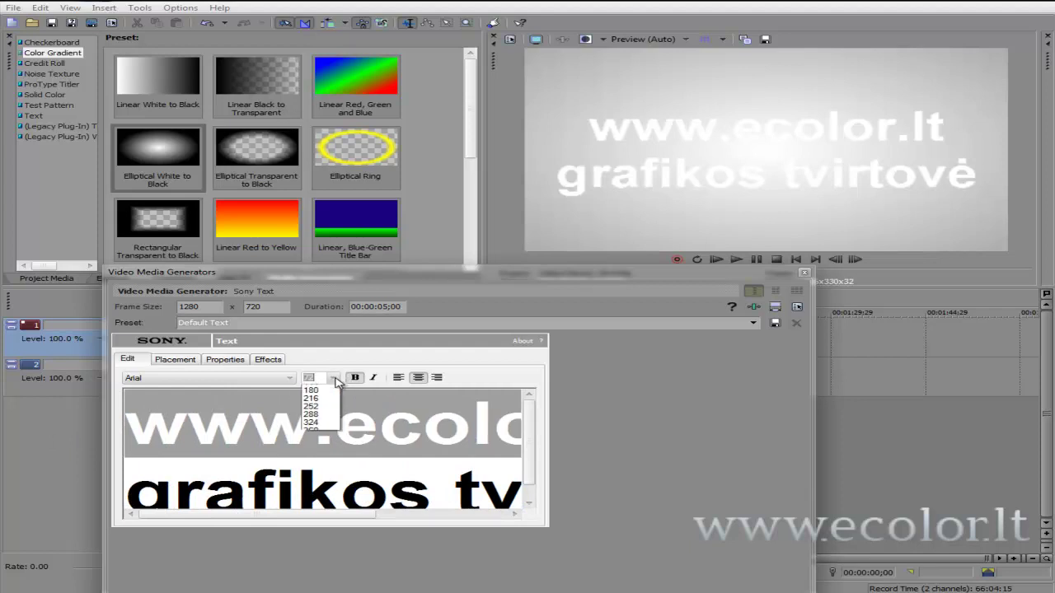
pyautogui.click(317, 510)
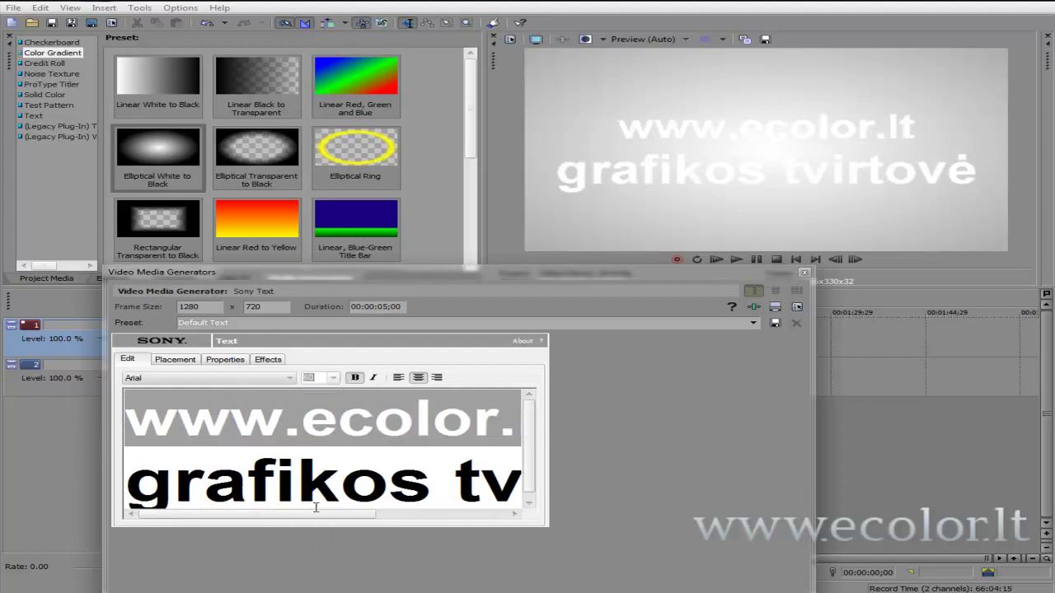
# - Set the font size of the "grafikos tvirtovė" line to 36
pyautogui.moveTo(135, 511); pyautogui.dragTo(536, 437)
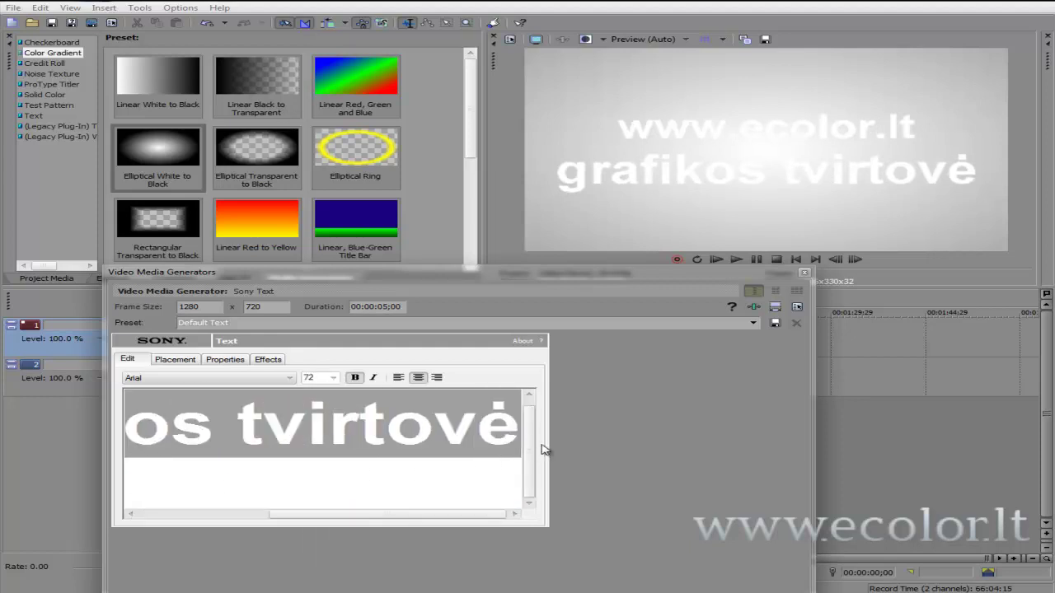
pyautogui.click(334, 378)
pyautogui.click(513, 448)
pyautogui.click(512, 441)
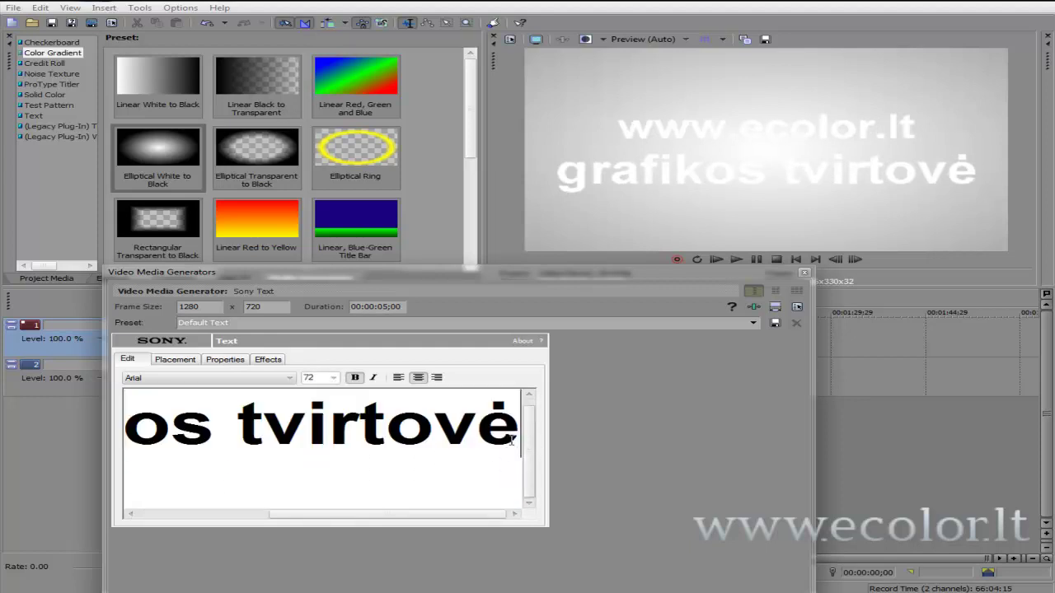
pyautogui.moveTo(518, 435); pyautogui.dragTo(125, 425)
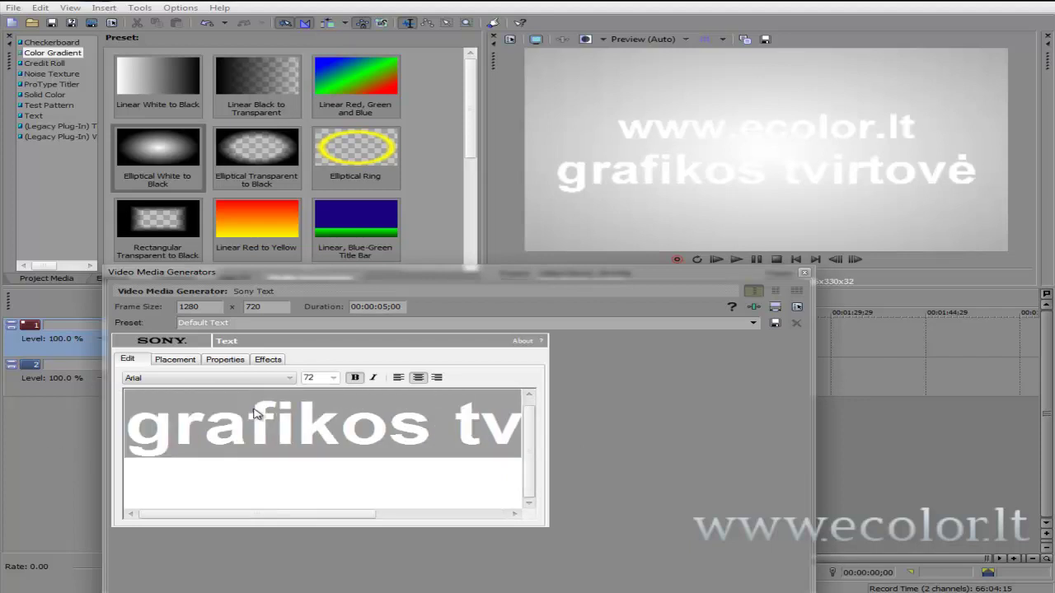
pyautogui.click(336, 377)
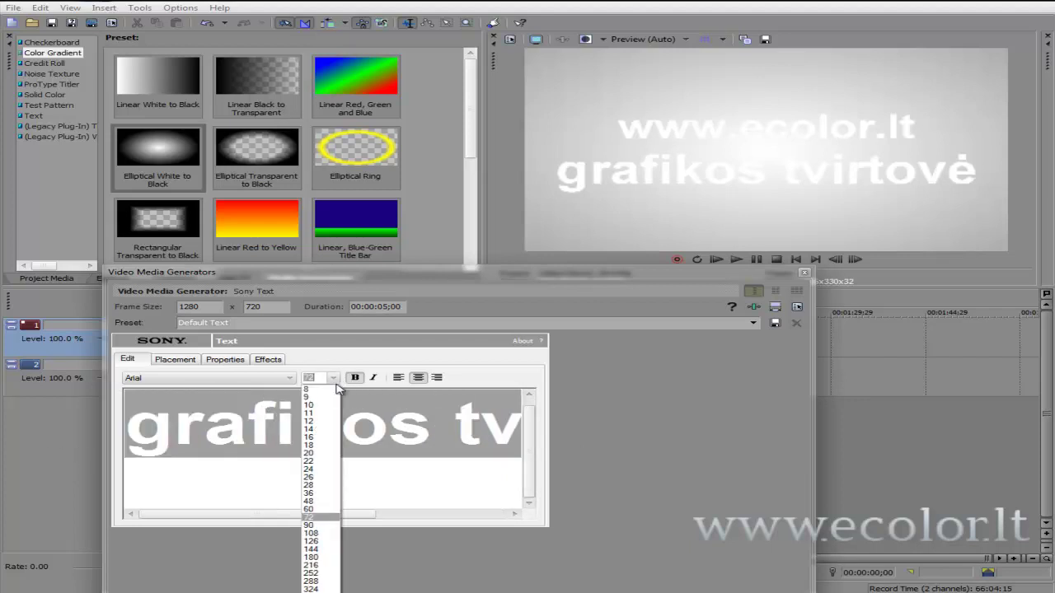
pyautogui.click(305, 498)
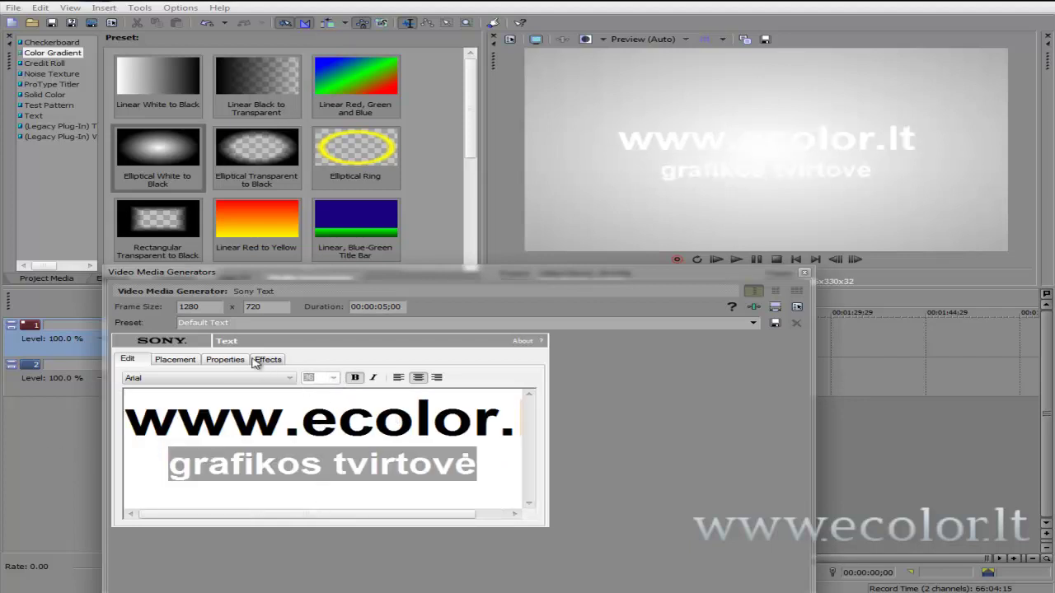
# - Make the title text black with an alpha of 201 and close the text generator
pyautogui.click(175, 362)
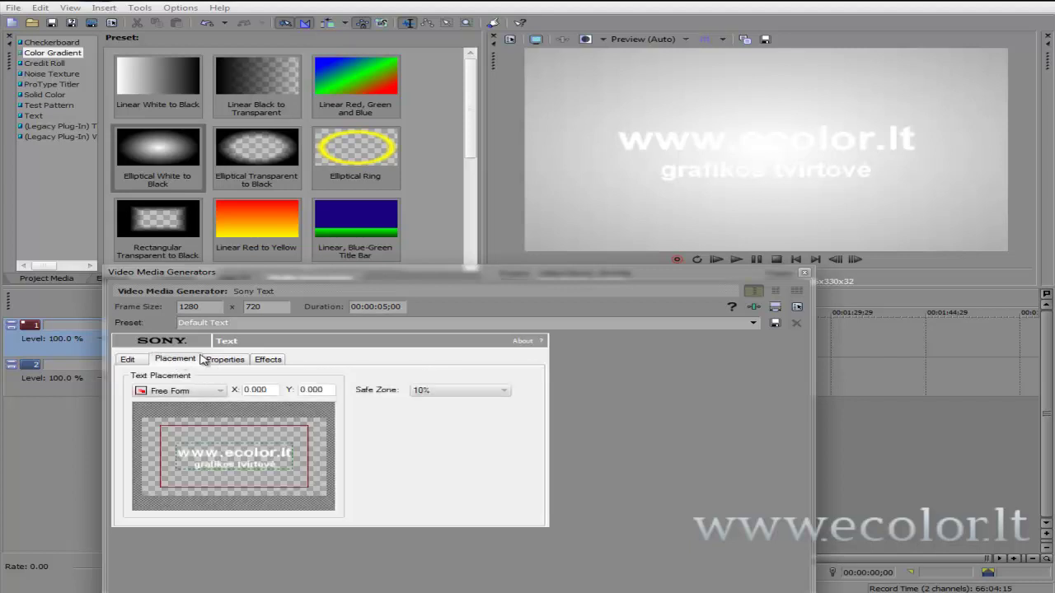
pyautogui.click(220, 361)
pyautogui.moveTo(225, 425); pyautogui.dragTo(222, 448)
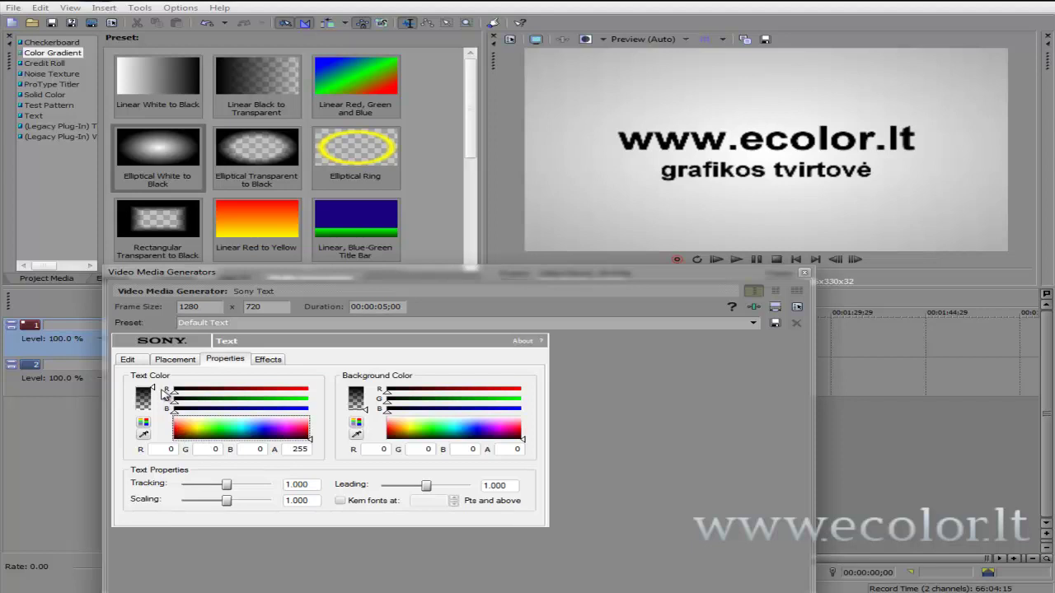
pyautogui.moveTo(154, 392)
pyautogui.mouseDown()
pyautogui.moveTo(162, 399)
pyautogui.moveTo(155, 392)
pyautogui.mouseUp()
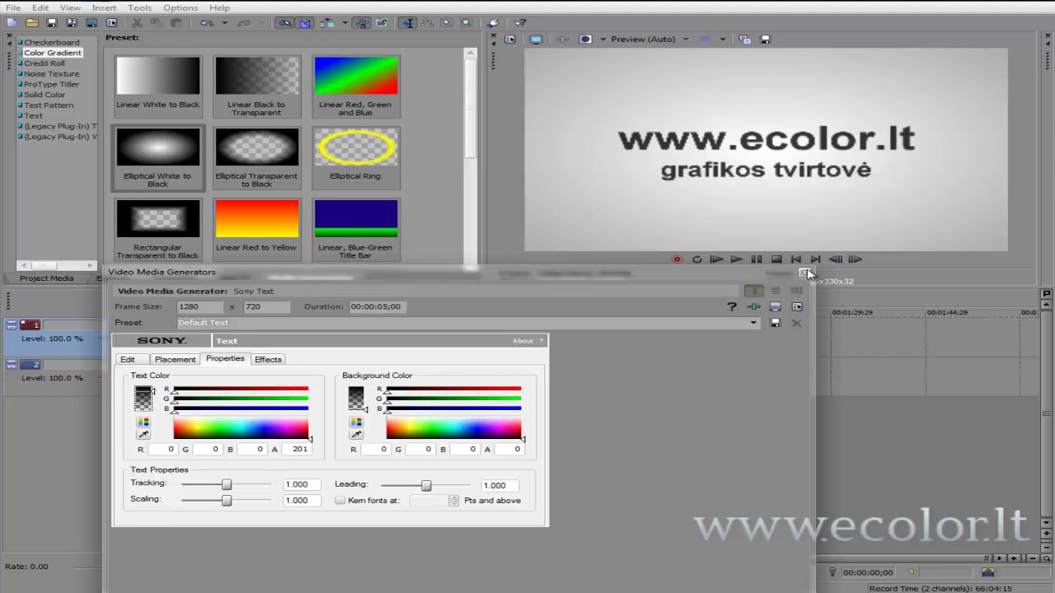
pyautogui.click(804, 275)
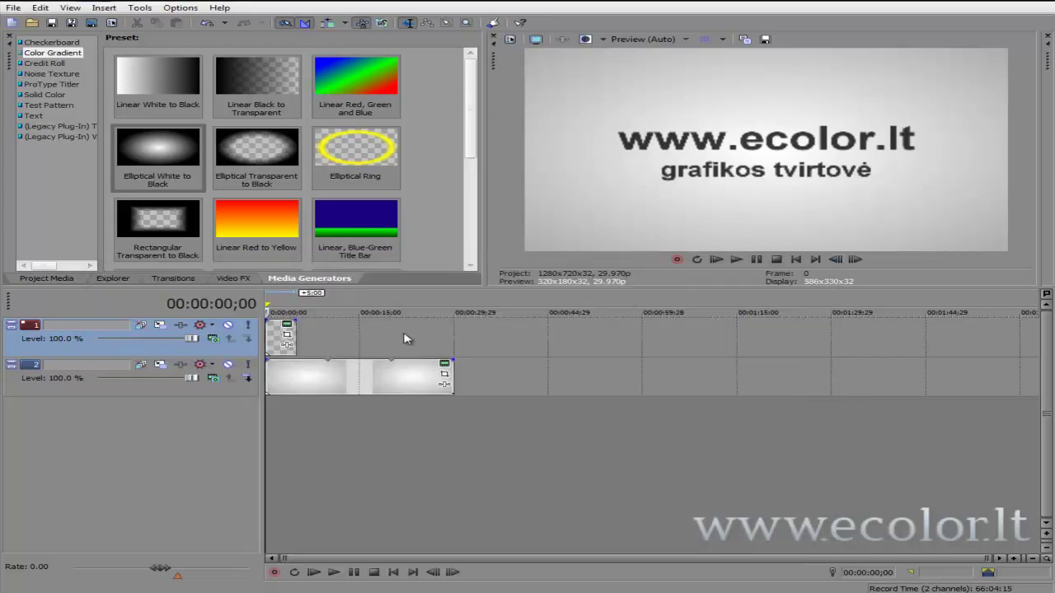
# - Extend the title text event on the upper track so it ends together with the gradient background event
pyautogui.moveTo(295, 333); pyautogui.dragTo(453, 327)
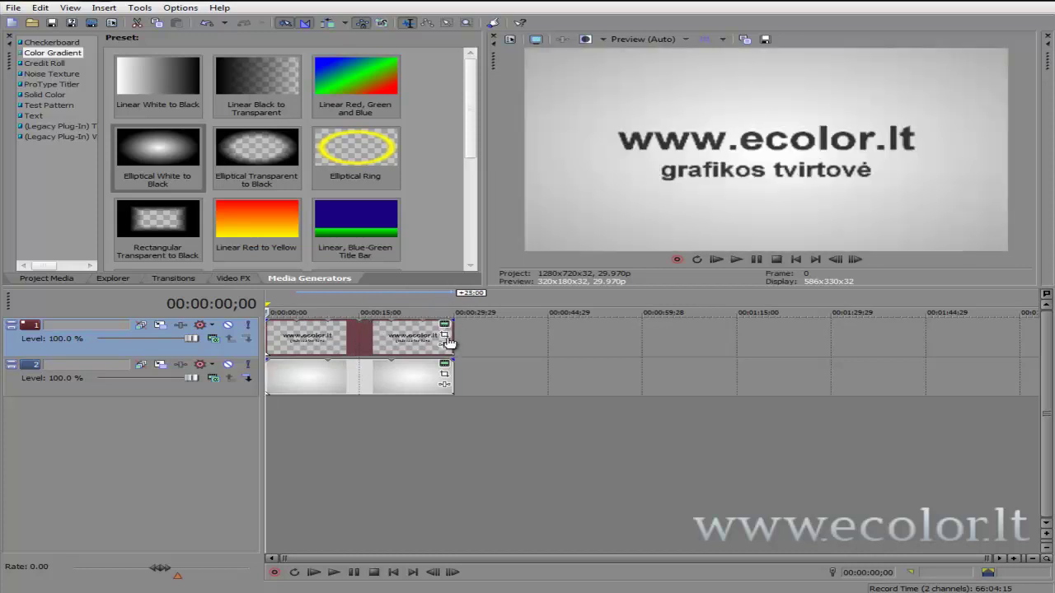
# - In the title's Pan/Crop, shrink the frame to about 51.3 × 28.9 at the start and enlarge it to about 1,279.5 × 719.7 at 00:00:00;08
pyautogui.click(446, 336)
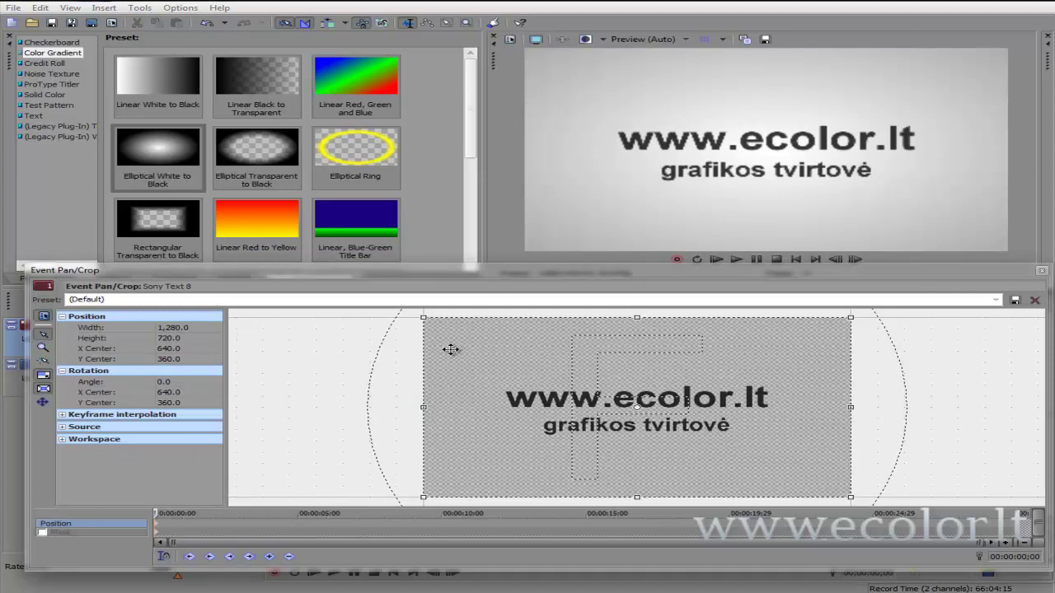
pyautogui.moveTo(22, 264); pyautogui.dragTo(2, 177)
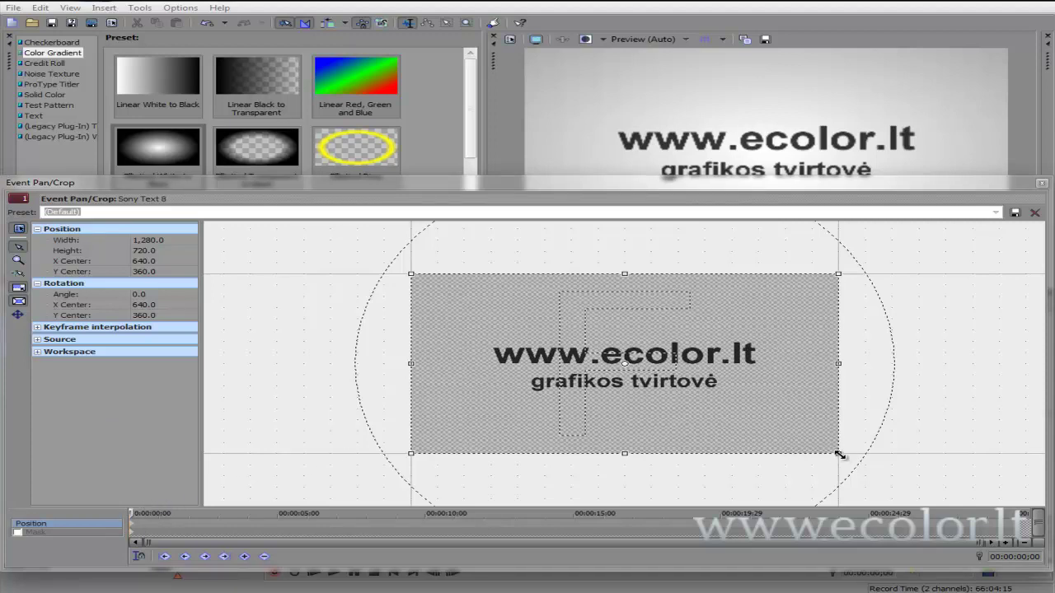
pyautogui.moveTo(840, 455); pyautogui.dragTo(632, 373)
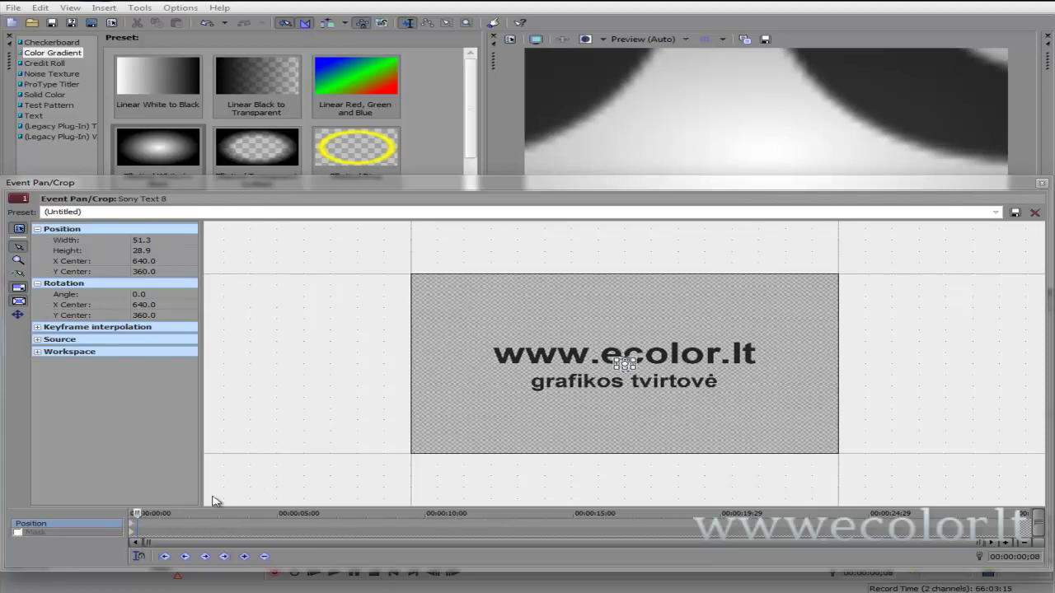
pyautogui.moveTo(629, 365); pyautogui.dragTo(840, 455)
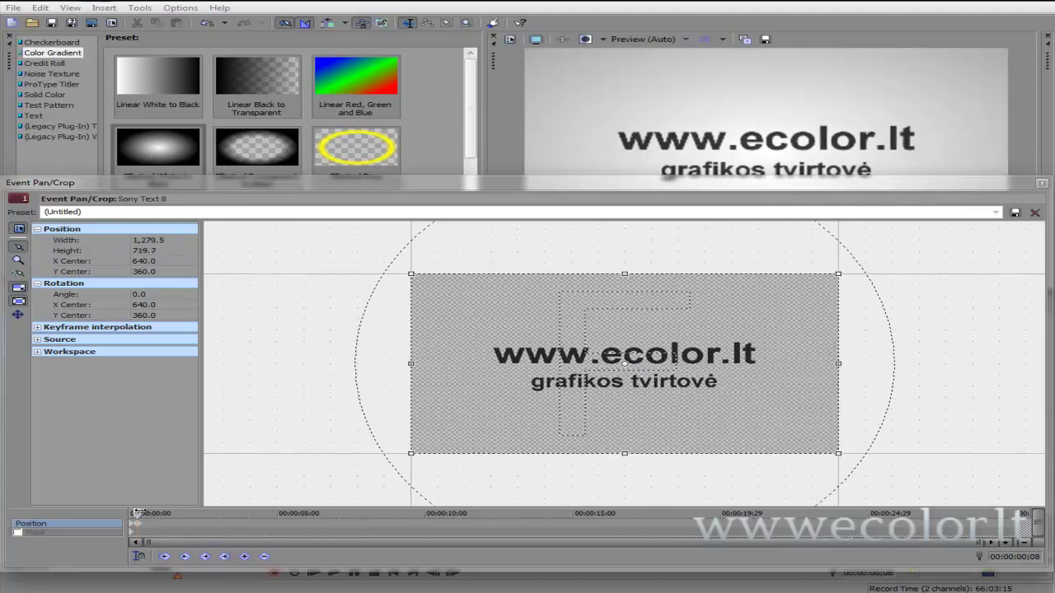
# - Add a title pan/crop keyframe at 00:00:26;00 with the frame enlarged to about 2,948.9 × 1,658.8, and close Pan/Crop
pyautogui.moveTo(379, 505); pyautogui.dragTo(895, 484)
pyautogui.moveTo(840, 452); pyautogui.dragTo(939, 528)
pyautogui.scroll(-5, 753, 404)
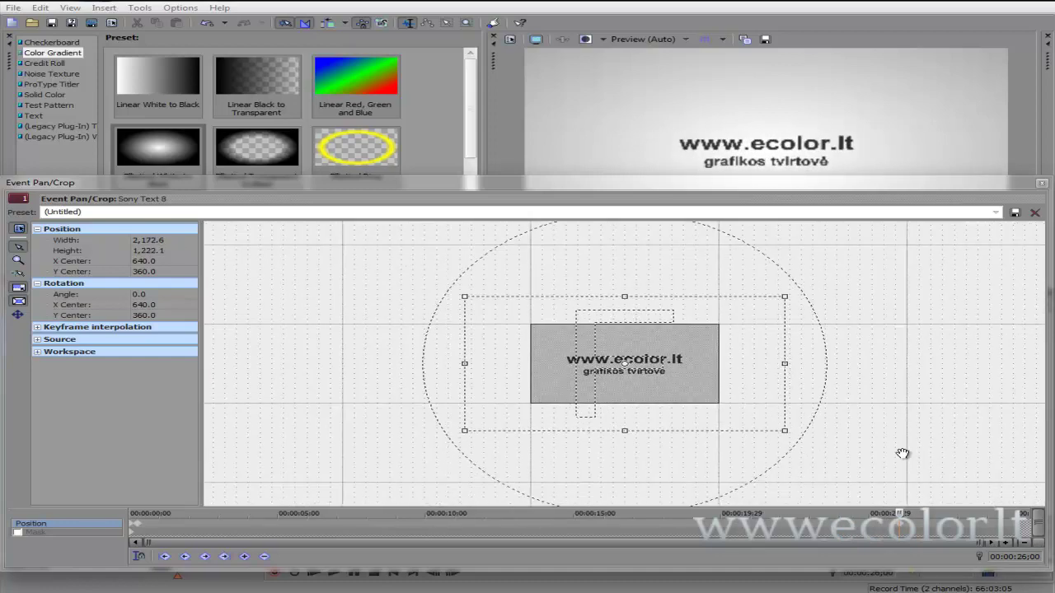
pyautogui.moveTo(783, 429); pyautogui.dragTo(831, 450)
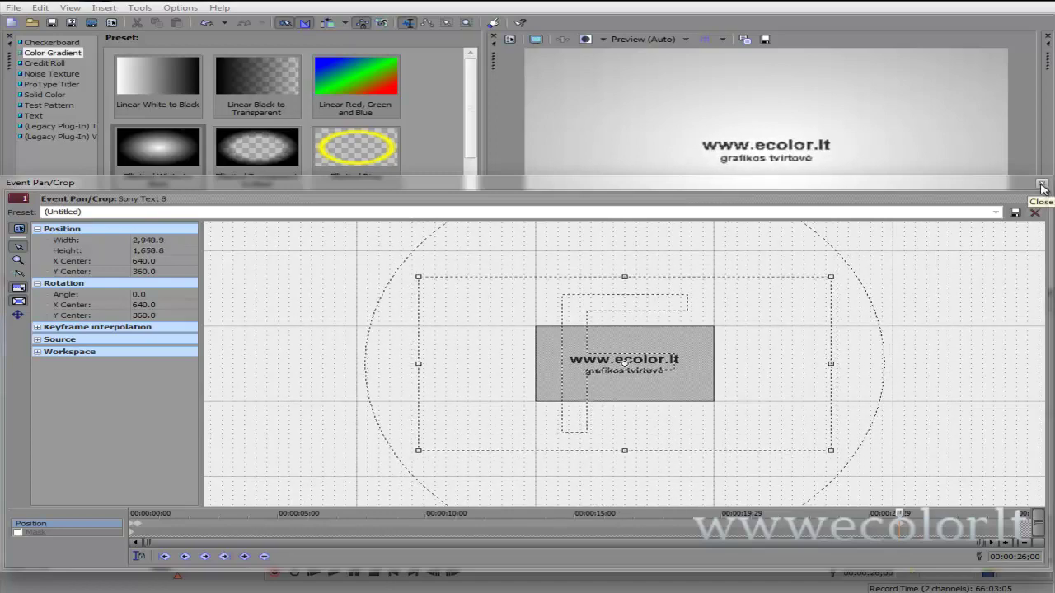
pyautogui.click(1042, 184)
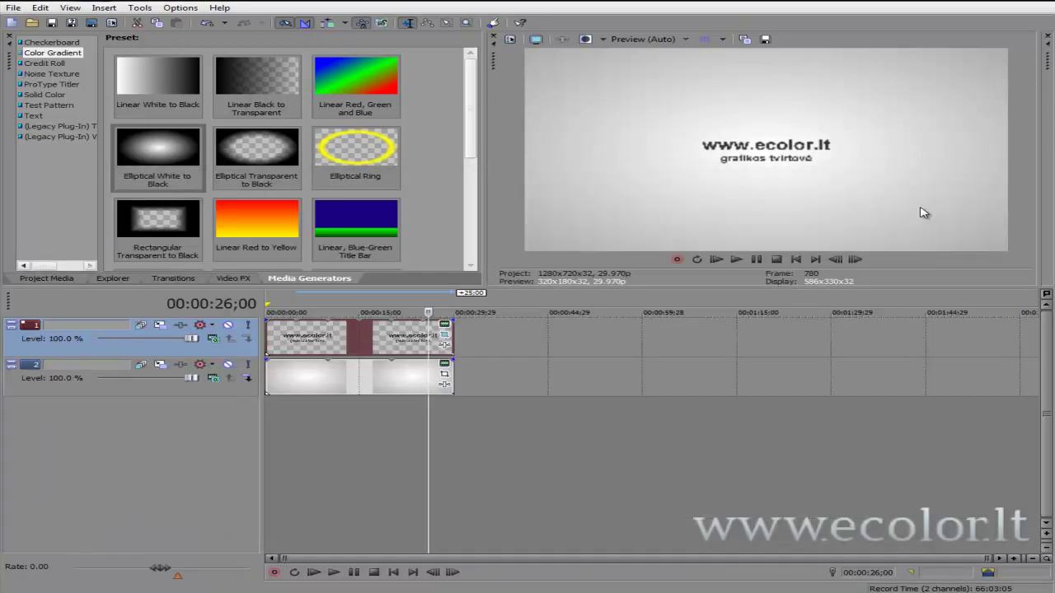
# - Play the title's zoom animation from the start of the project to check its speed
pyautogui.click(796, 260)
pyautogui.click(736, 260)
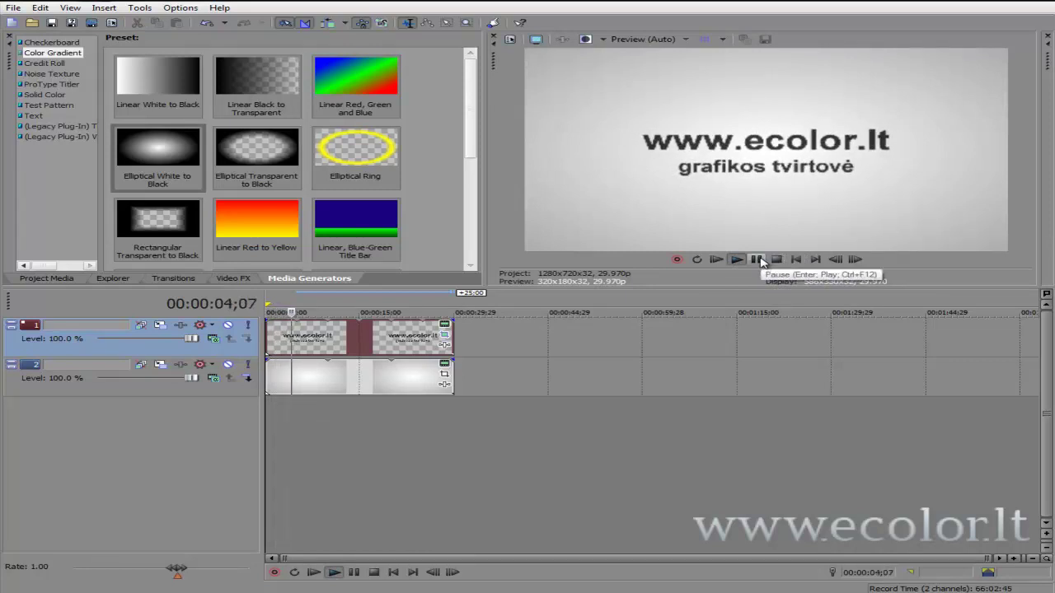
pyautogui.click(758, 260)
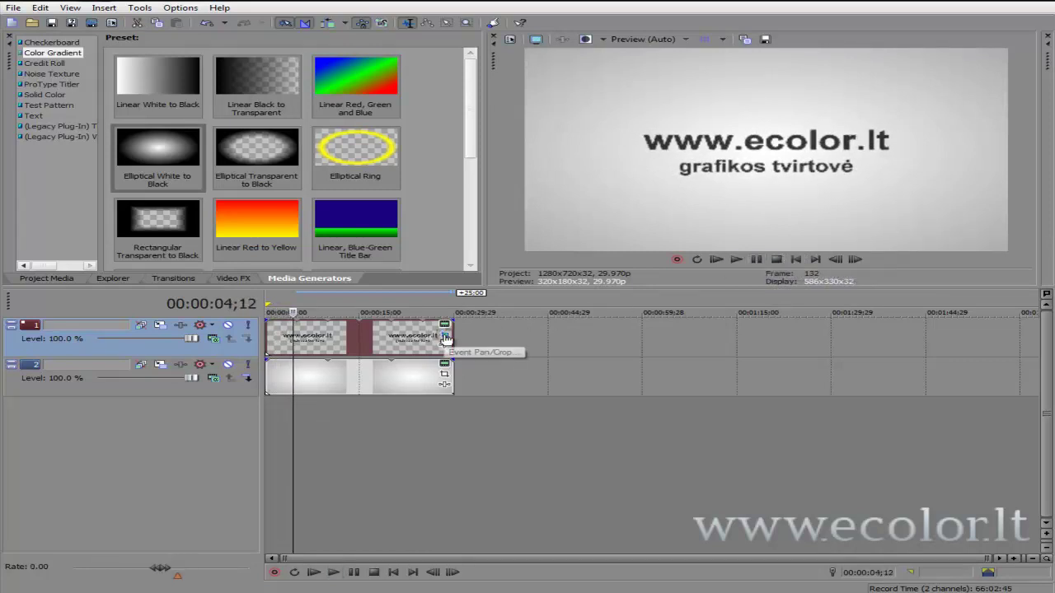
# - Reopen the title's Pan/Crop, move the final position keyframe earlier to about 22 seconds, and close it
pyautogui.click(444, 338)
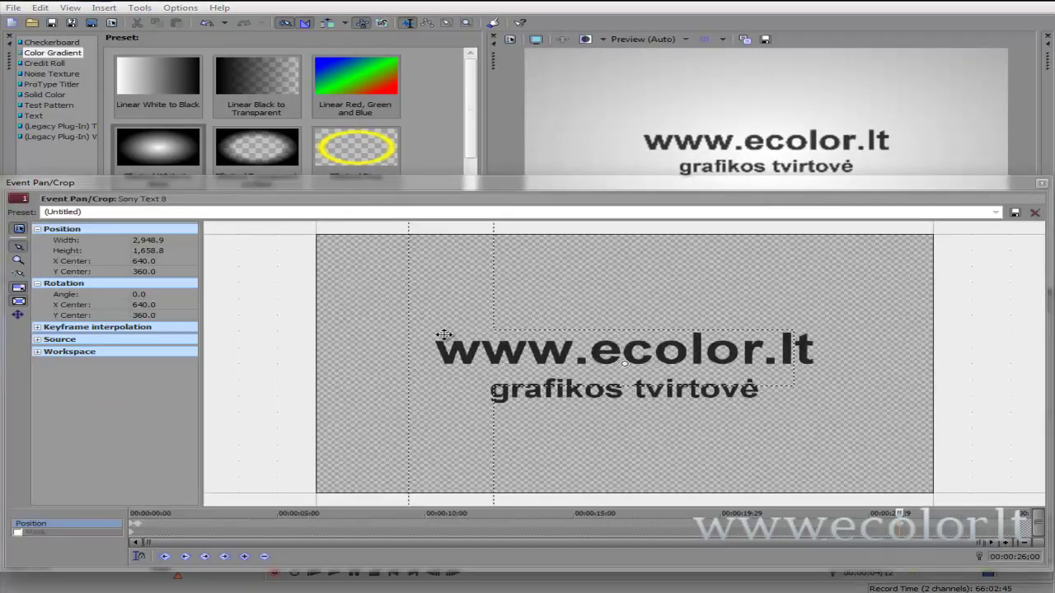
pyautogui.click(902, 522)
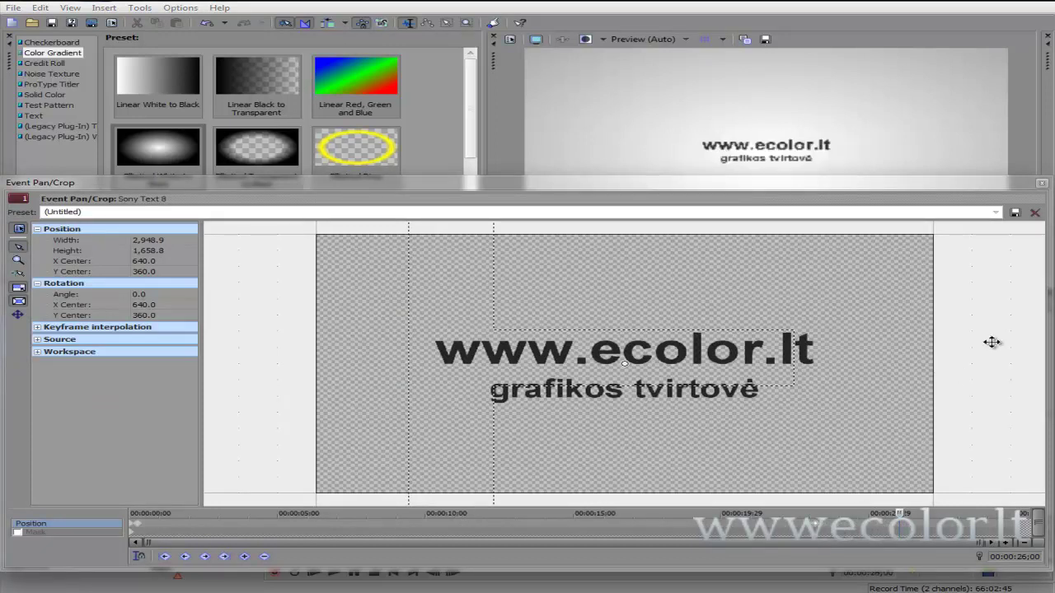
pyautogui.click(1042, 183)
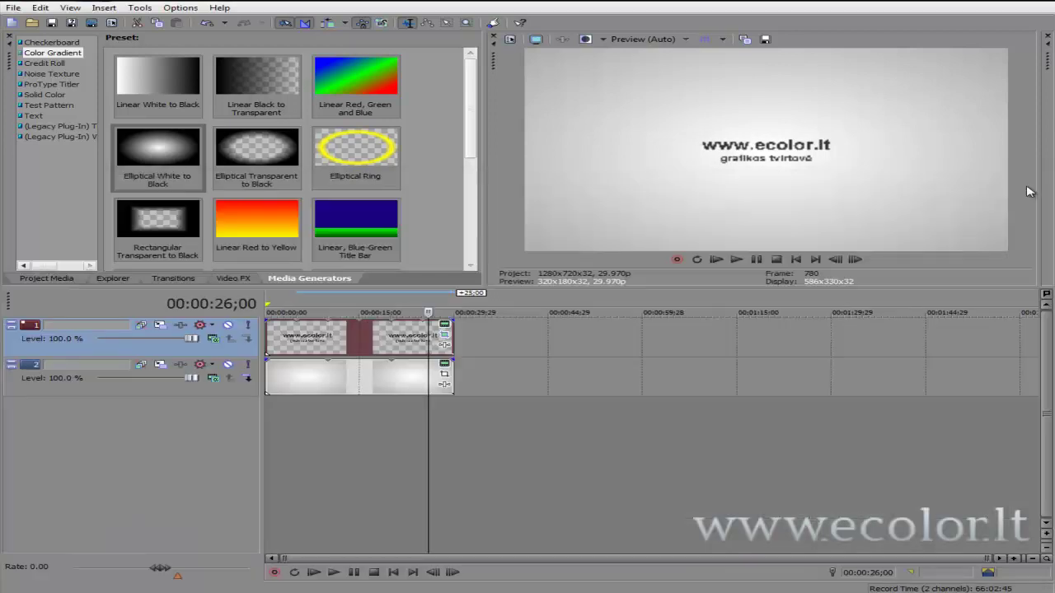
# - Play the adjusted title animation from the beginning and return to the start of the timeline
pyautogui.click(795, 260)
pyautogui.click(736, 260)
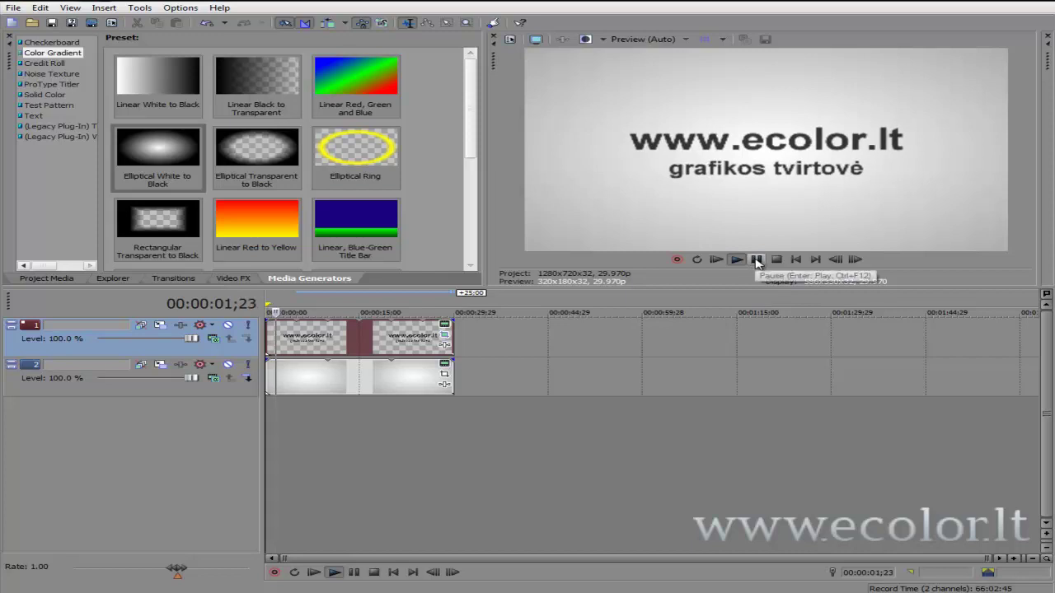
pyautogui.click(756, 259)
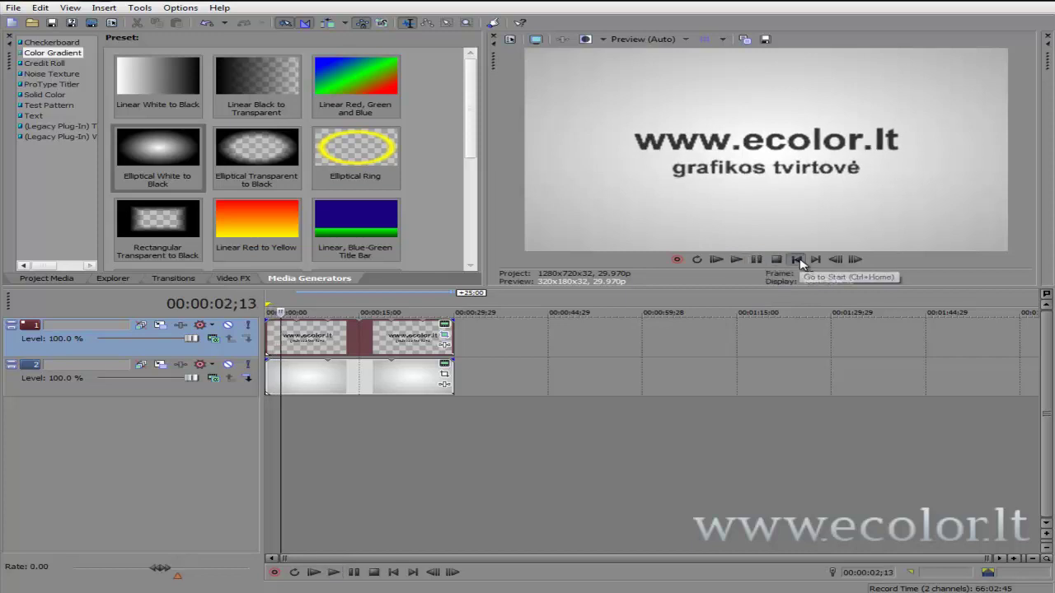
pyautogui.click(798, 261)
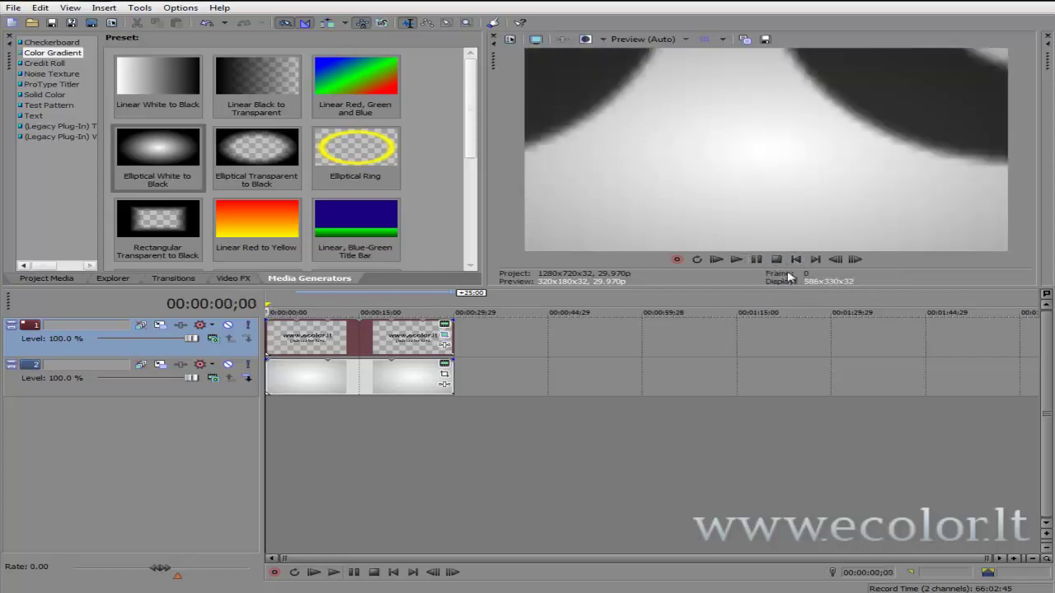
# - Add the Deadmau5 "Hi Friend (Original Mix)" MP3 from the project media to a new audio track below the background, starting at zero
pyautogui.click(43, 278)
pyautogui.click(145, 79)
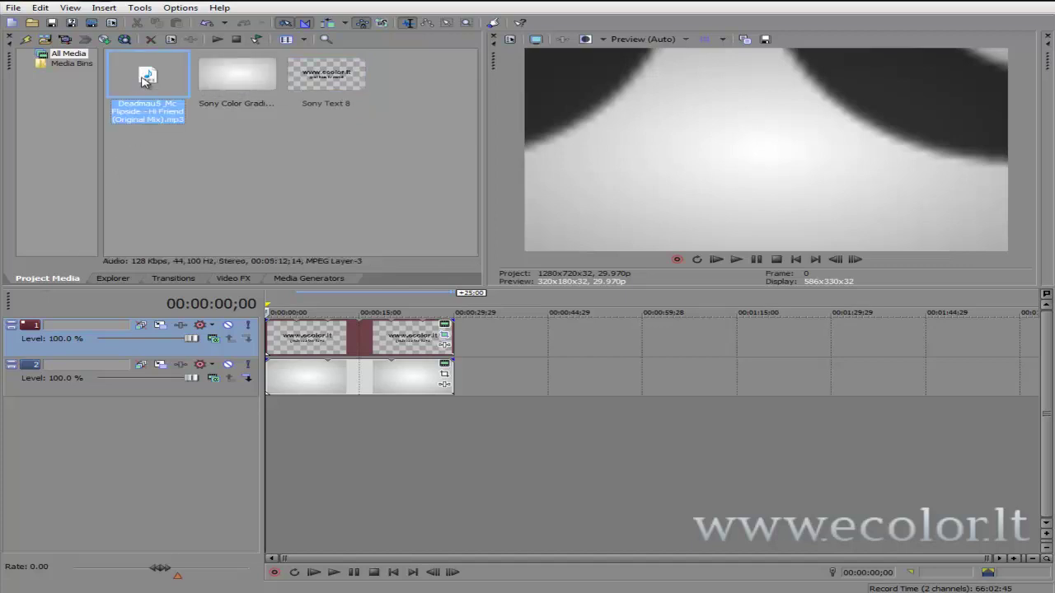
pyautogui.moveTo(196, 122); pyautogui.dragTo(324, 415)
pyautogui.scroll(-5, 305, 459)
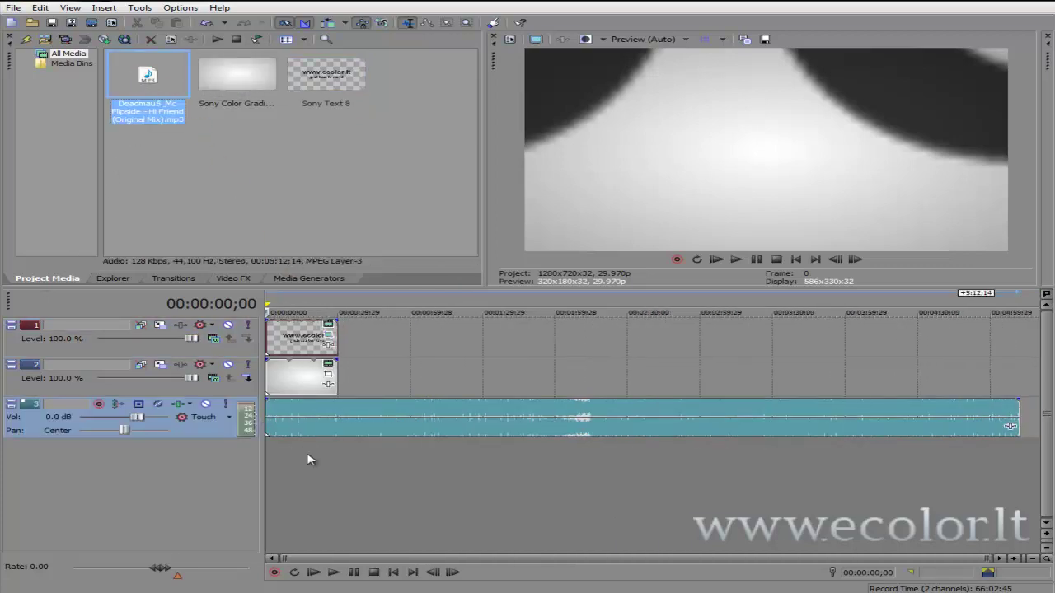
# - Listen to the music from several points in its opening section and examine the waveform for a suitable starting beat
pyautogui.click(333, 472)
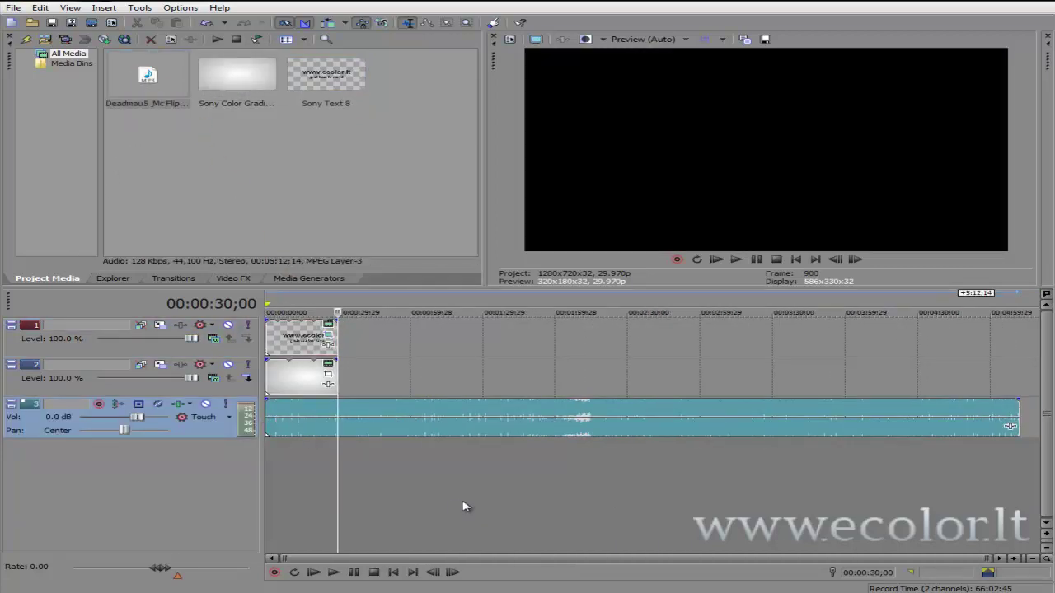
pyautogui.scroll(2, 450, 500)
pyautogui.scroll(2, 449, 499)
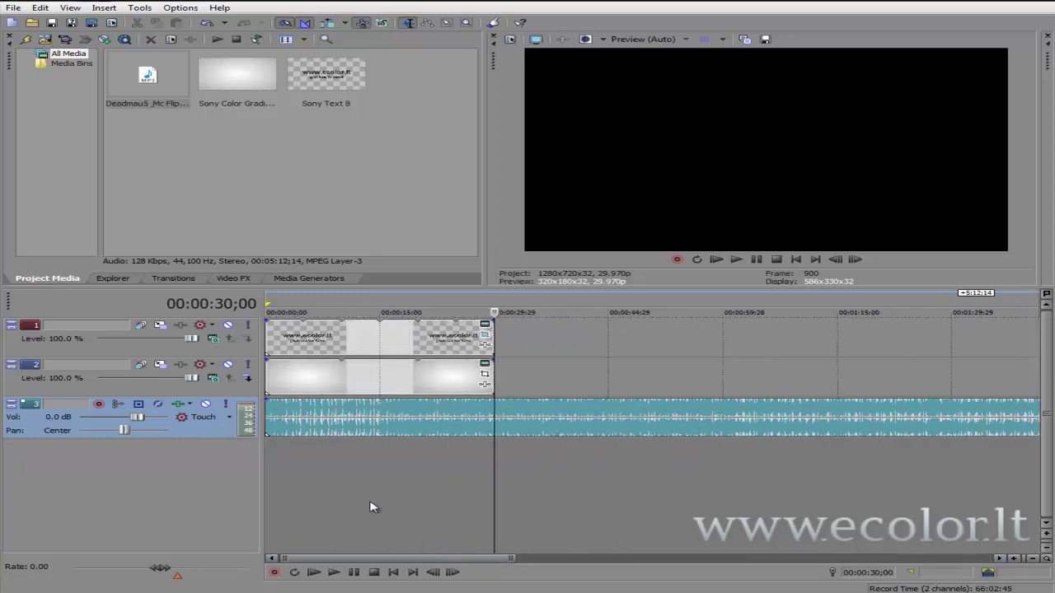
pyautogui.scroll(2, 370, 502)
pyautogui.click(431, 435)
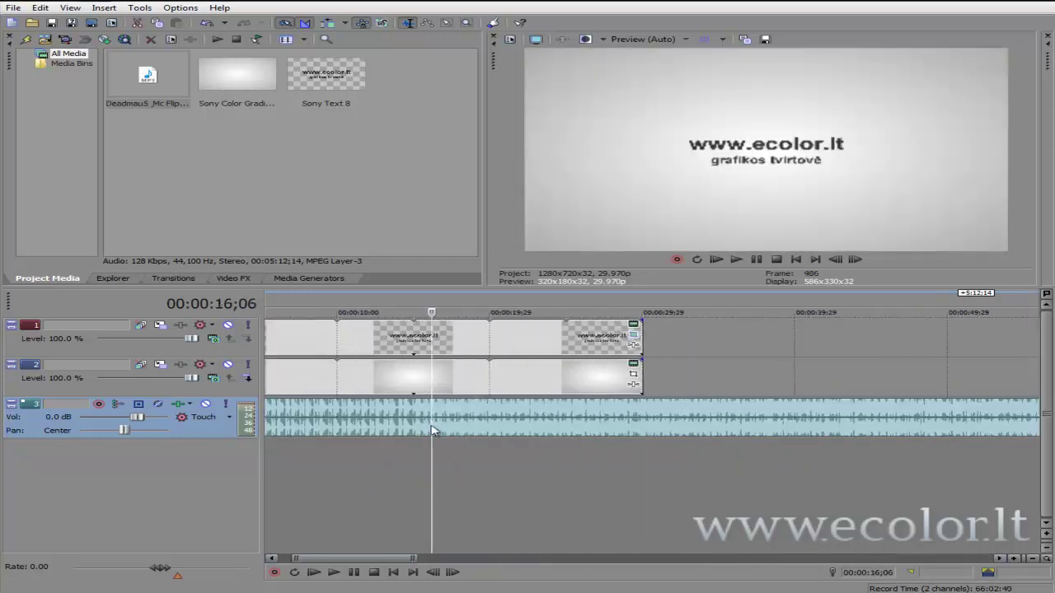
pyautogui.click(294, 422)
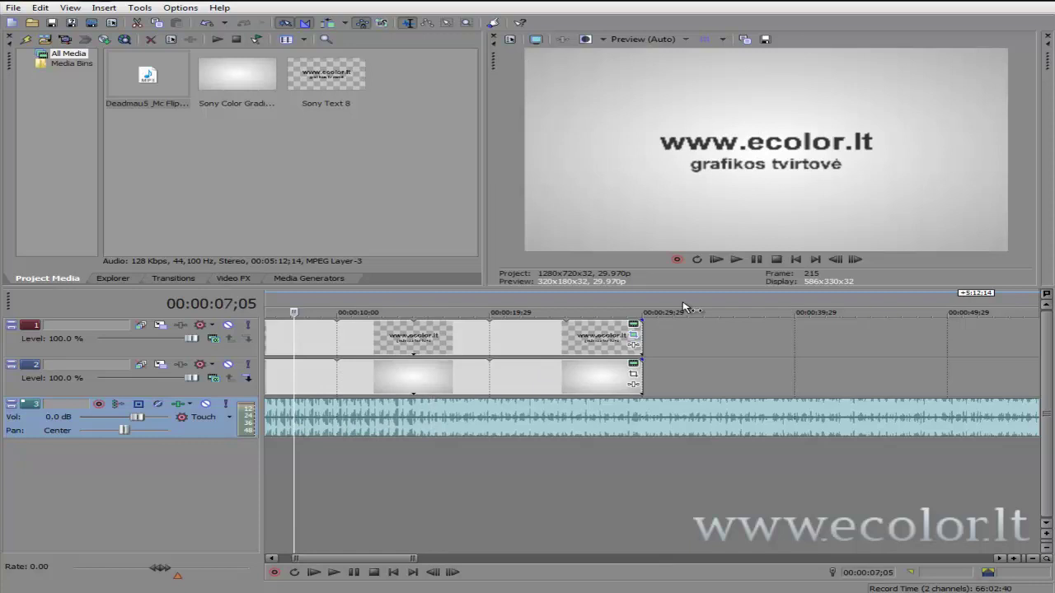
pyautogui.click(736, 259)
pyautogui.click(361, 445)
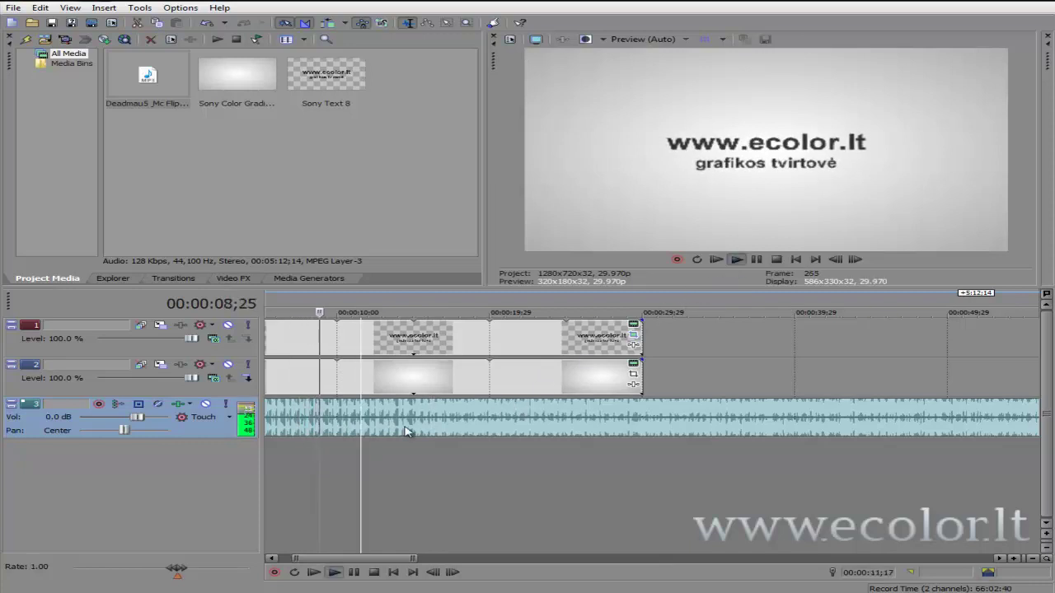
pyautogui.click(301, 481)
pyautogui.moveTo(295, 558); pyautogui.dragTo(283, 558)
pyautogui.click(292, 449)
pyautogui.click(274, 447)
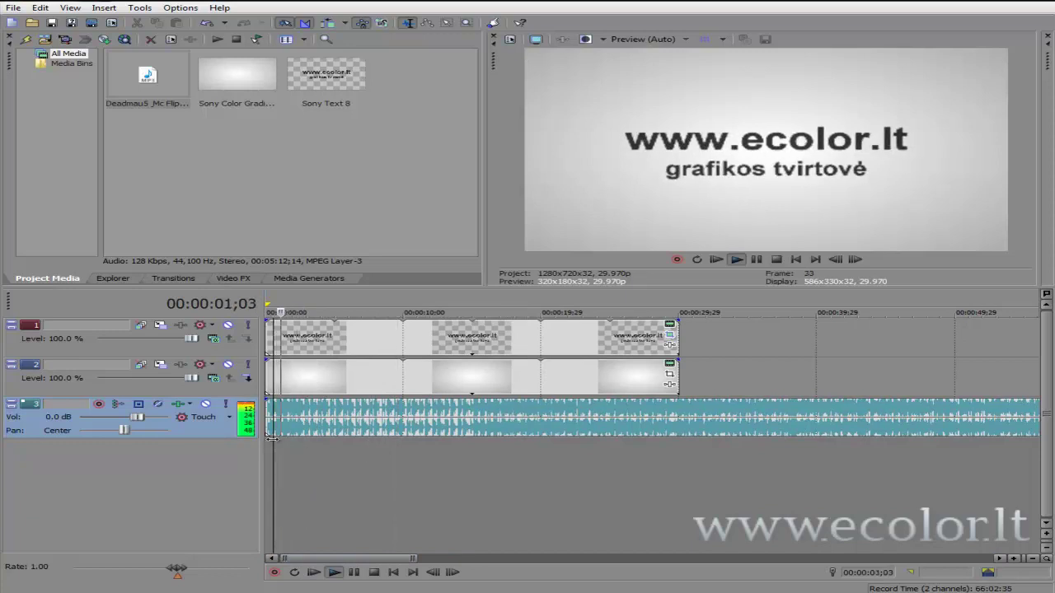
pyautogui.click(756, 259)
# - Examine the enlarged waveform of the first few seconds and play it from around 00:00:01;01 to find the cut point
pyautogui.scroll(6, 305, 449)
pyautogui.scroll(2, 434, 428)
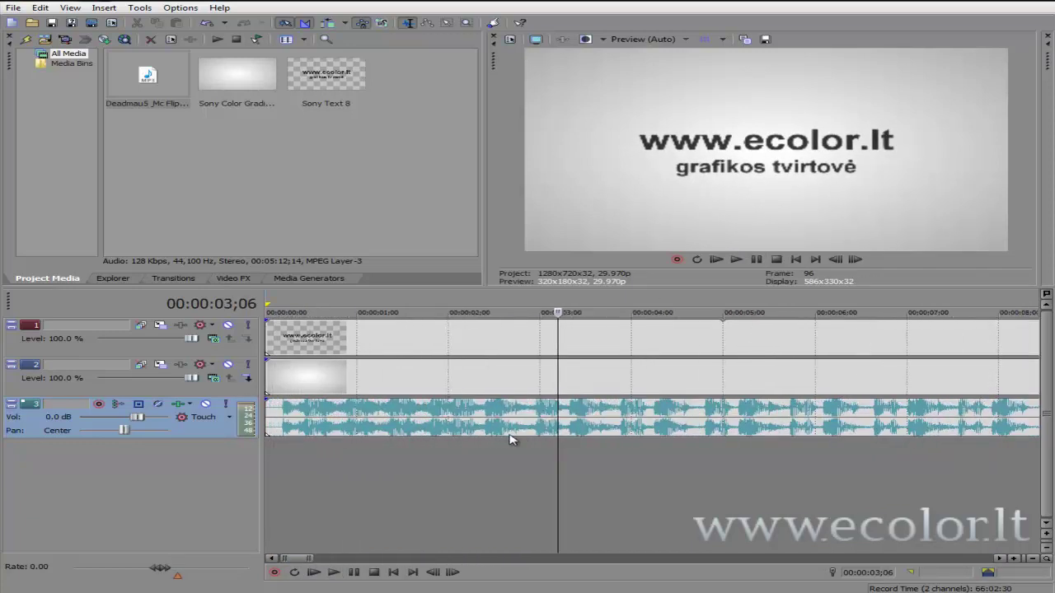
pyautogui.scroll(-2, 540, 448)
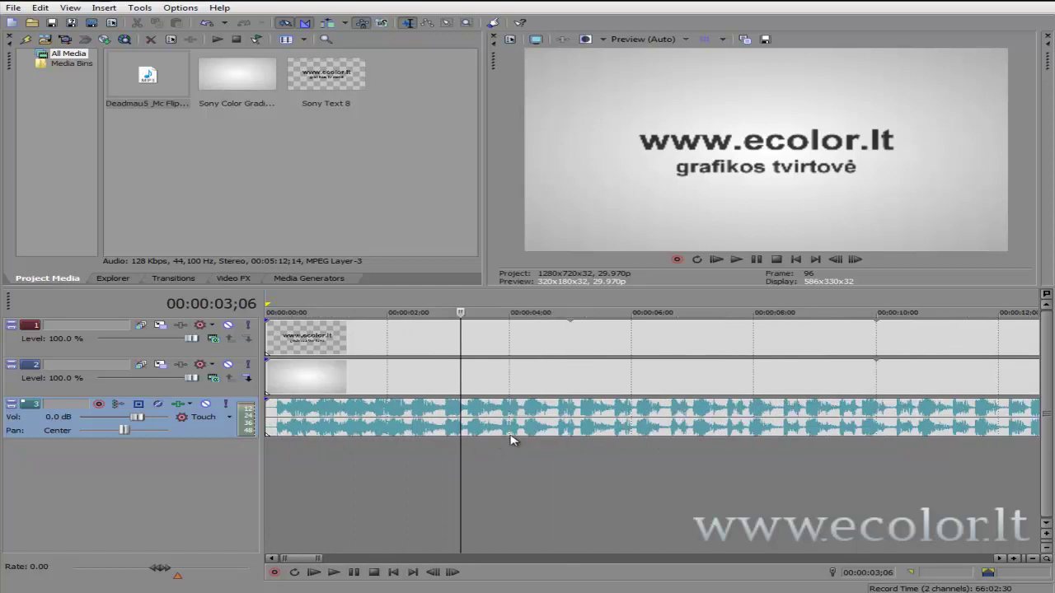
pyautogui.click(736, 259)
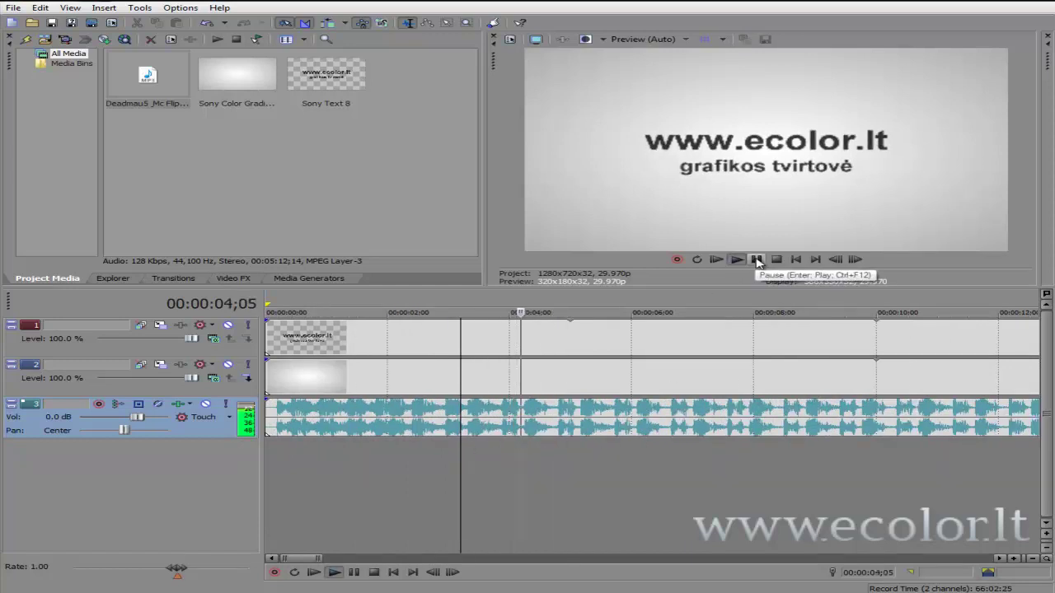
pyautogui.click(757, 260)
pyautogui.click(327, 454)
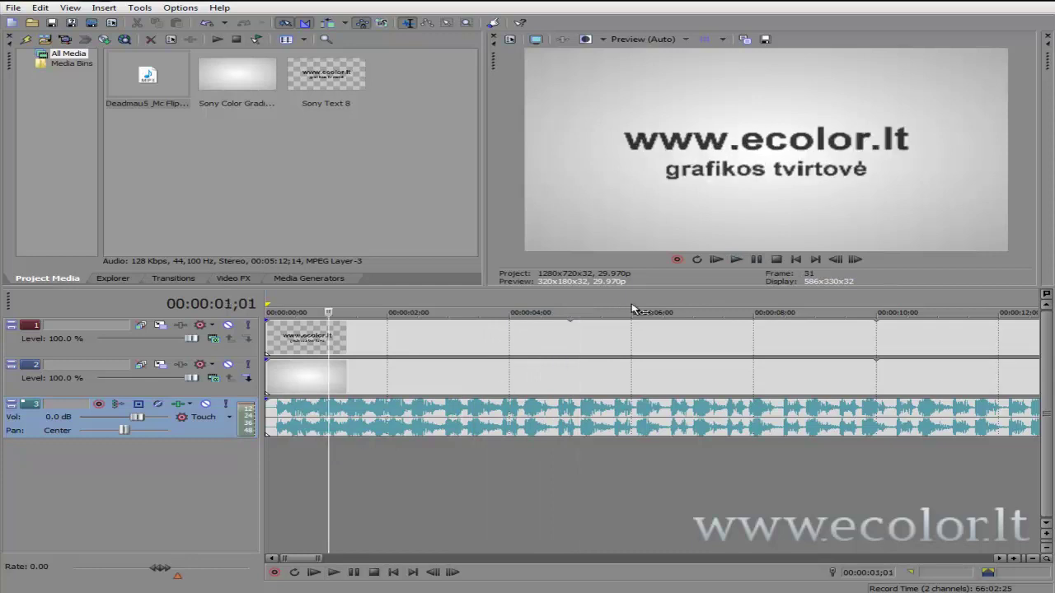
pyautogui.click(738, 260)
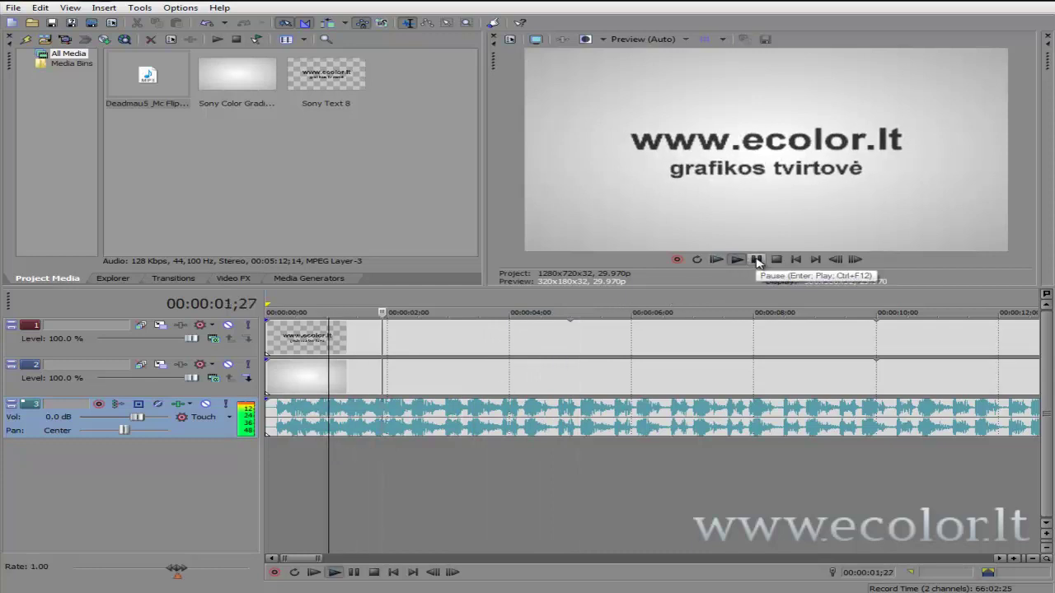
pyautogui.click(757, 259)
# - Cut away the music before 00:00:01;26 and move the remaining audio to the start of the timeline
pyautogui.click(378, 435)
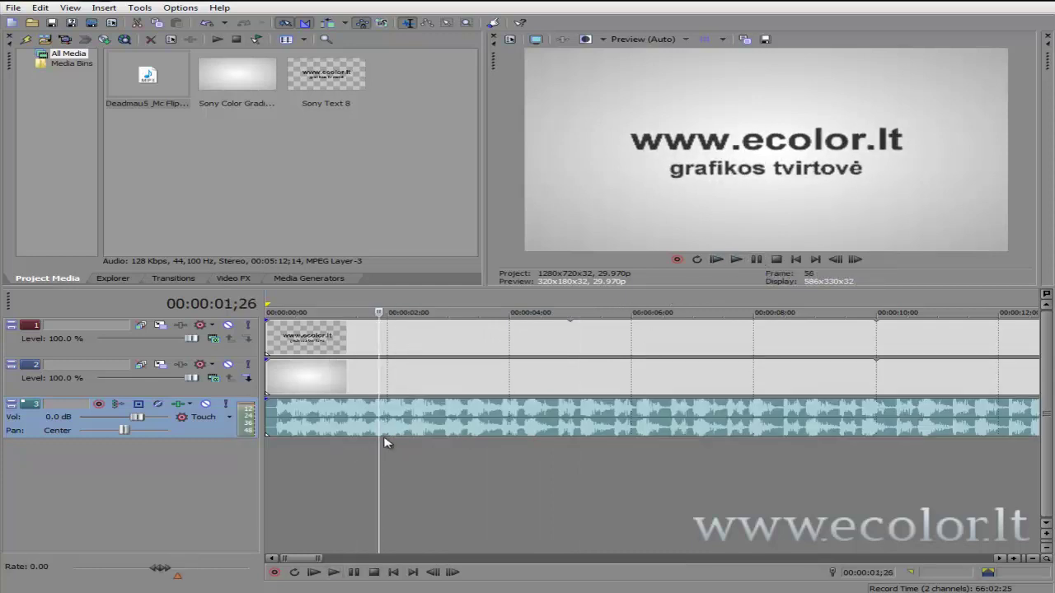
pyautogui.press('s')
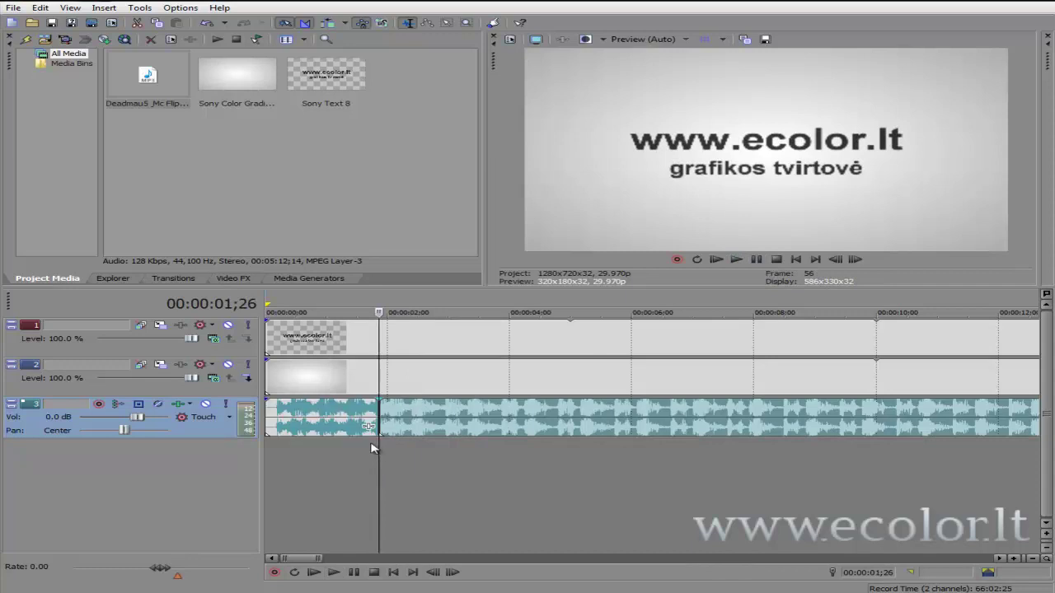
pyautogui.click(338, 419)
pyautogui.press('Delete')
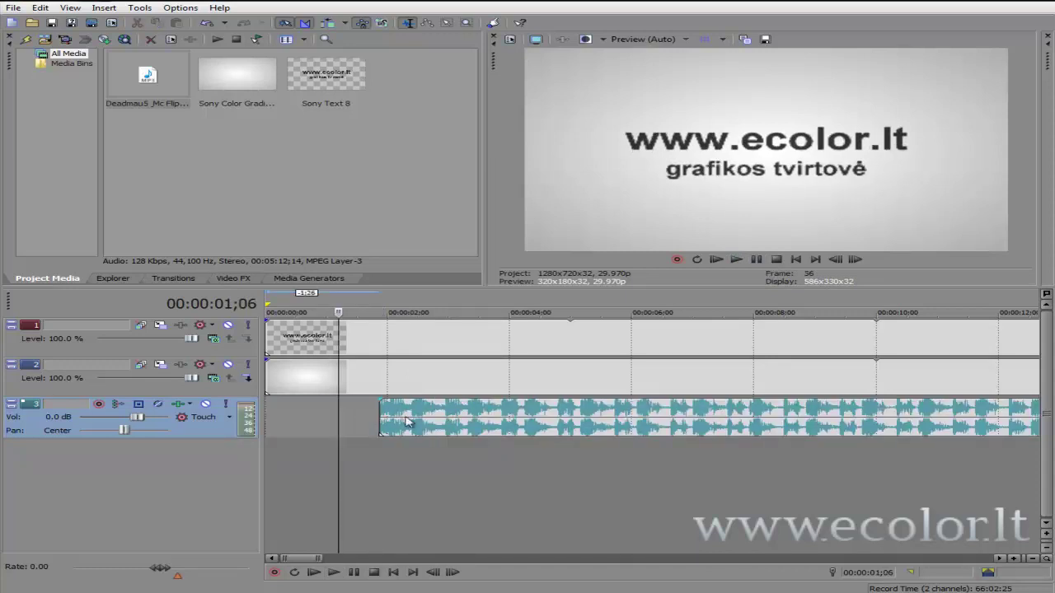
pyautogui.moveTo(521, 418); pyautogui.dragTo(389, 421)
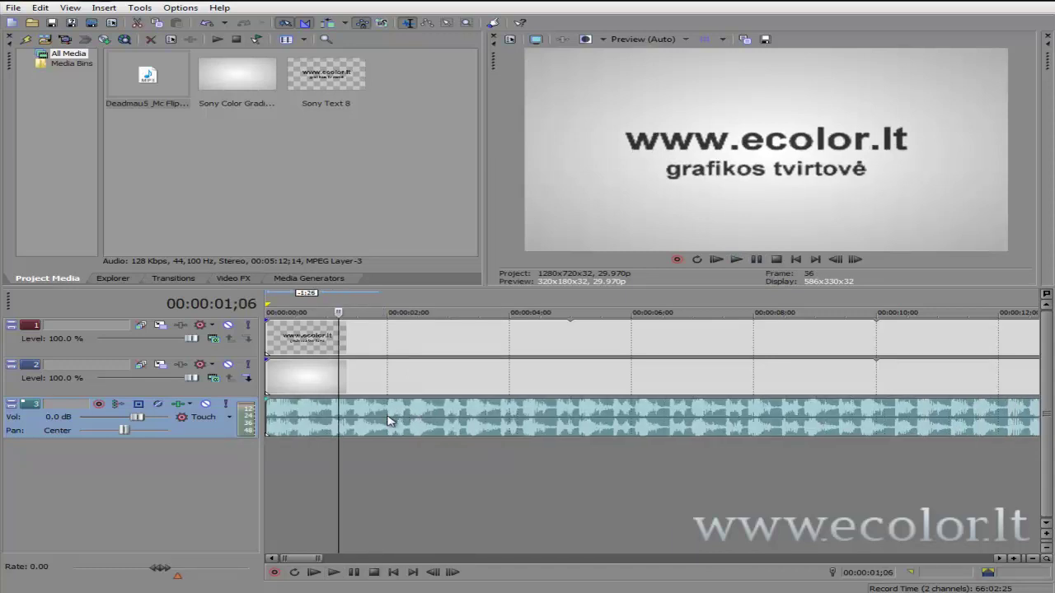
# - Play the title with the trimmed music from the beginning and return to the start
pyautogui.click(795, 258)
pyautogui.click(736, 260)
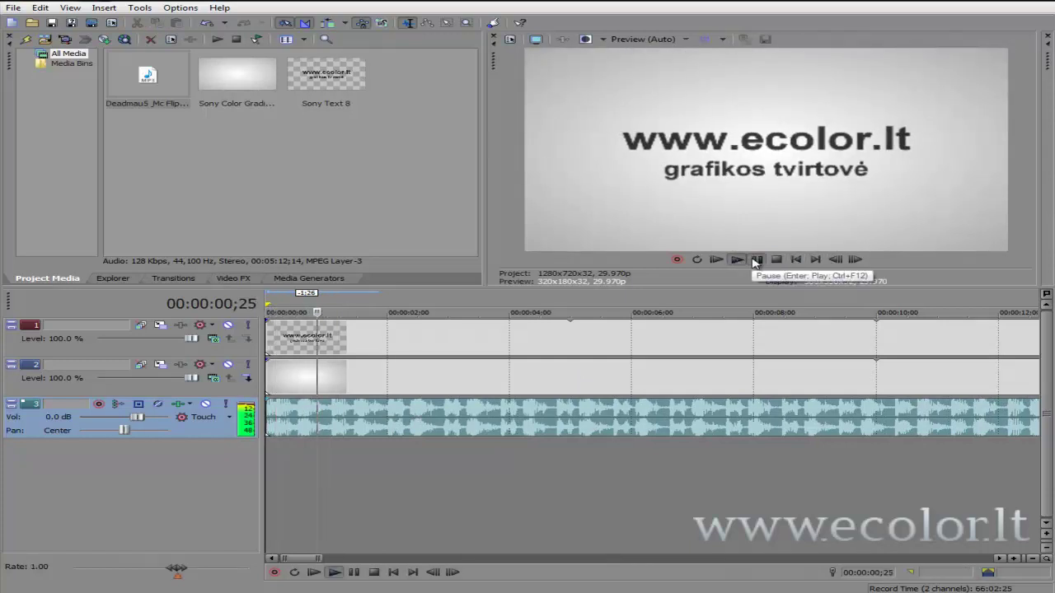
pyautogui.click(756, 260)
pyautogui.click(797, 260)
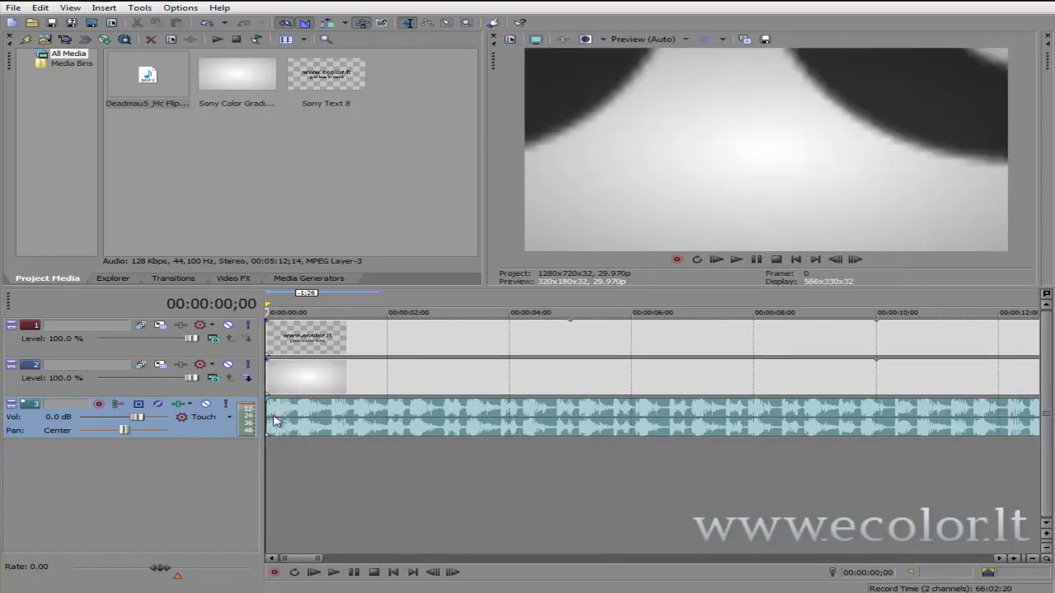
# - Add a short fade-in to the start of the music and cut away everything after 00:00:30;00
pyautogui.moveTo(267, 398); pyautogui.dragTo(281, 398)
pyautogui.scroll(-1, 559, 433)
pyautogui.scroll(-4, 559, 433)
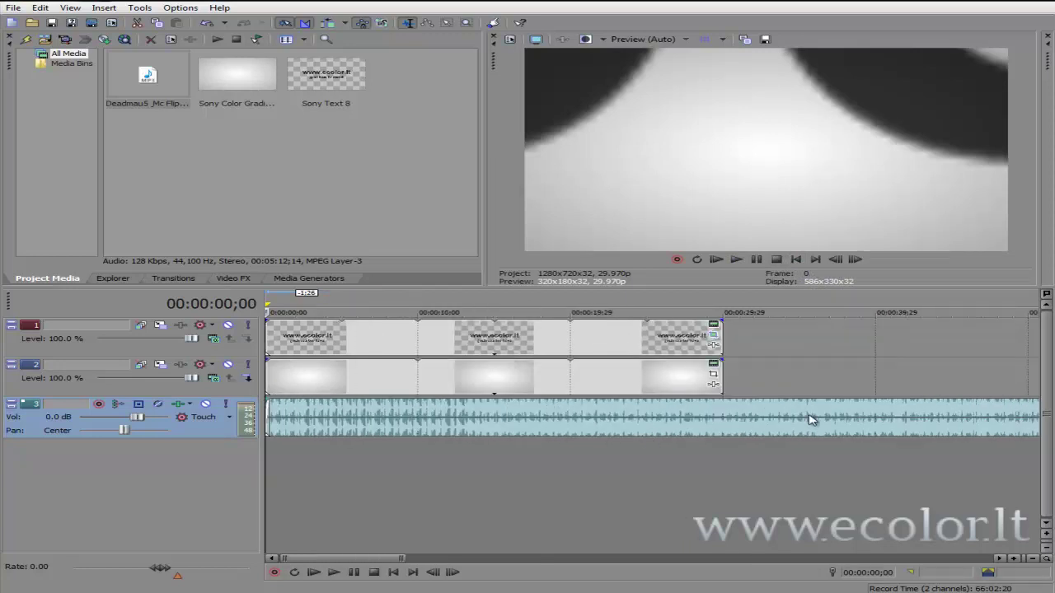
pyautogui.click(726, 408)
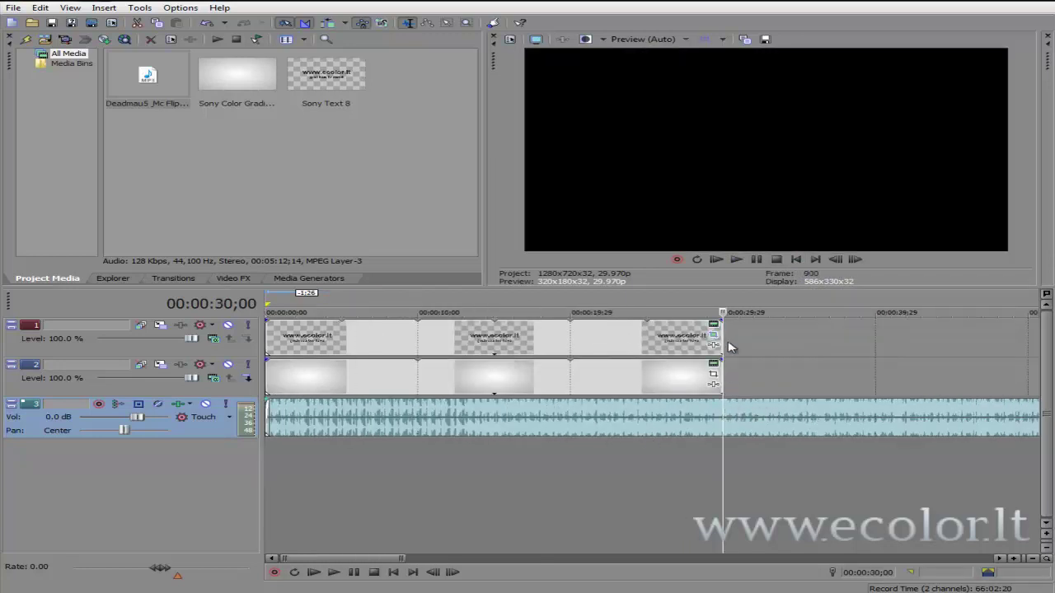
pyautogui.press('s')
pyautogui.click(736, 416)
pyautogui.press('Delete')
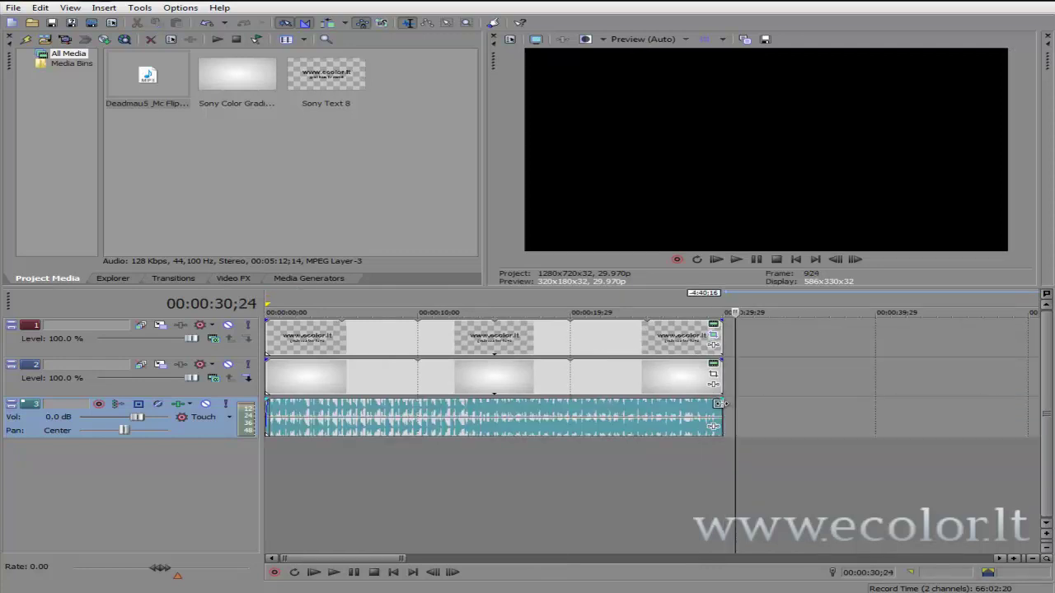
# - Add fade-outs of about 0.8 seconds to the ends of the music, gradient background and title text clips
pyautogui.moveTo(724, 399); pyautogui.dragTo(711, 401)
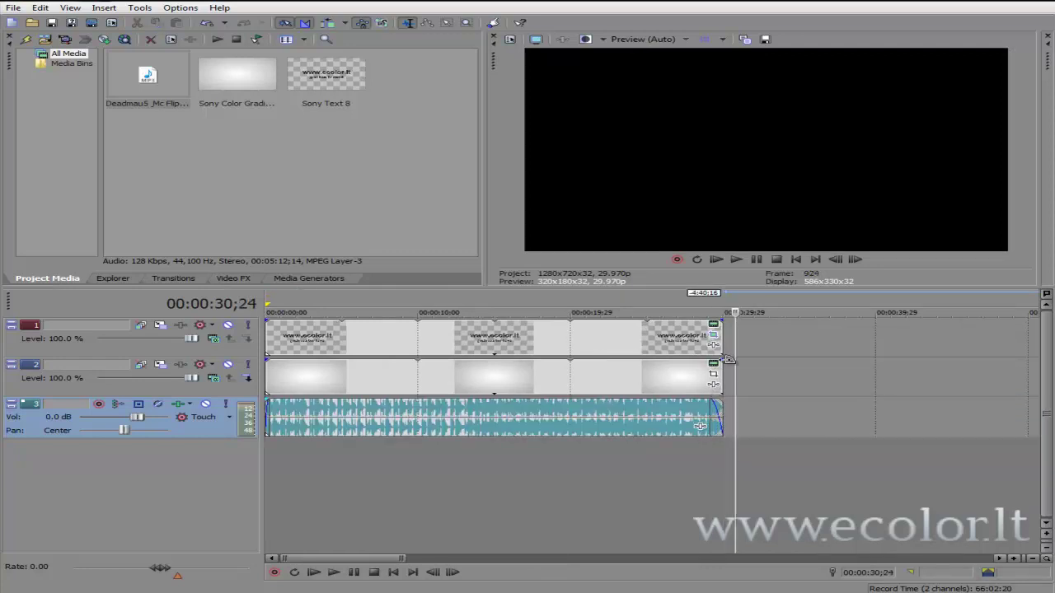
pyautogui.moveTo(725, 357); pyautogui.dragTo(712, 360)
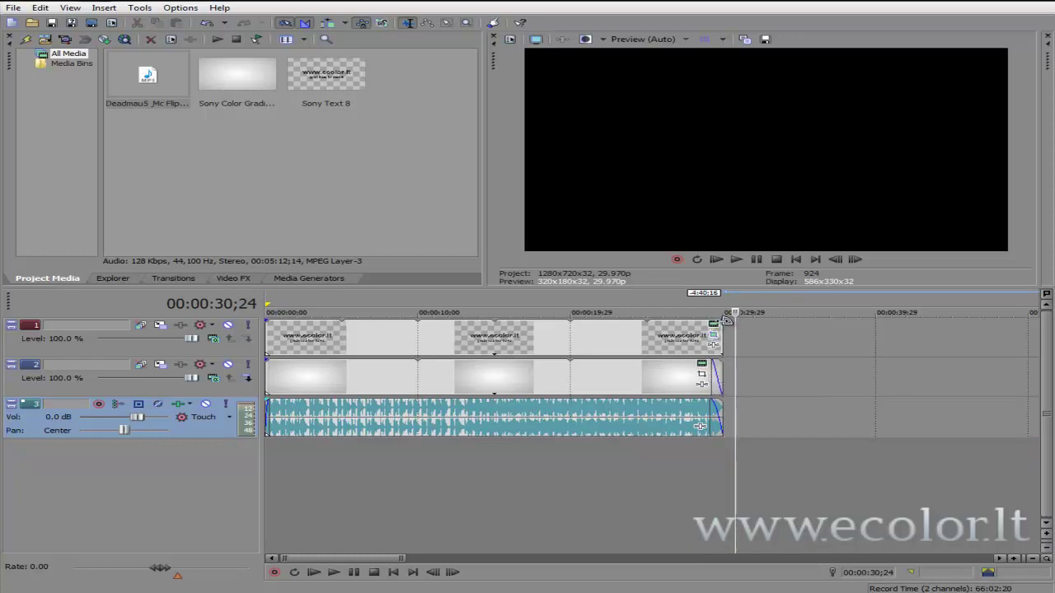
pyautogui.moveTo(724, 321); pyautogui.dragTo(709, 320)
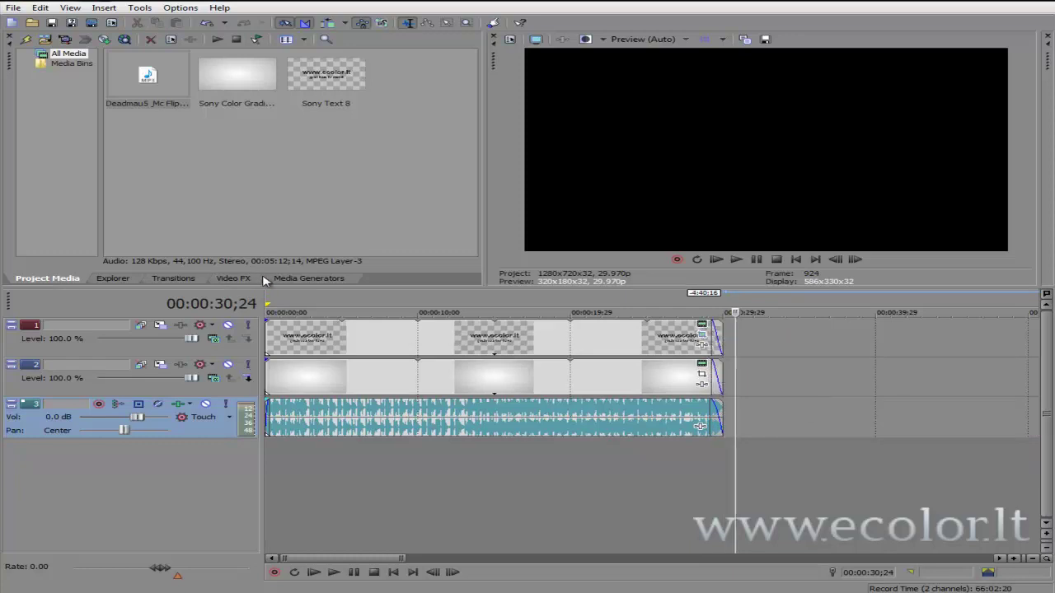
# - Add short fade-ins to the start of the title text and gradient background clips
pyautogui.moveTo(265, 321); pyautogui.dragTo(273, 320)
pyautogui.press('Up')
pyautogui.press('Up')
pyautogui.press('Up')
pyautogui.press('Up')
pyautogui.press('Up')
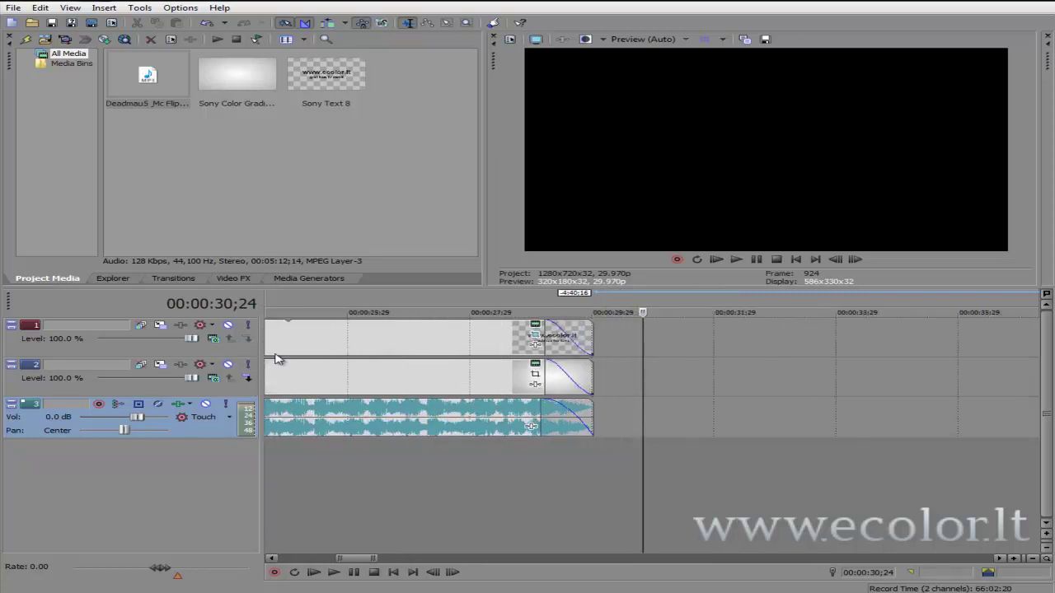
pyautogui.moveTo(363, 563); pyautogui.dragTo(307, 560)
pyautogui.moveTo(333, 326); pyautogui.dragTo(288, 360)
pyautogui.press('Down')
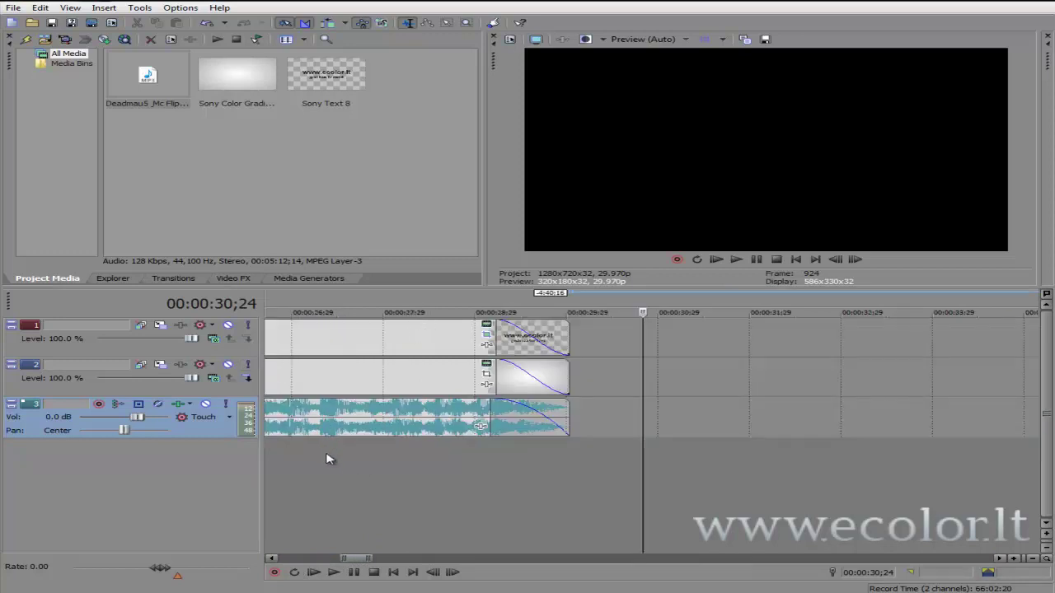
pyautogui.press('Down')
pyautogui.moveTo(338, 558); pyautogui.dragTo(285, 559)
pyautogui.press('Down')
pyautogui.press('Down')
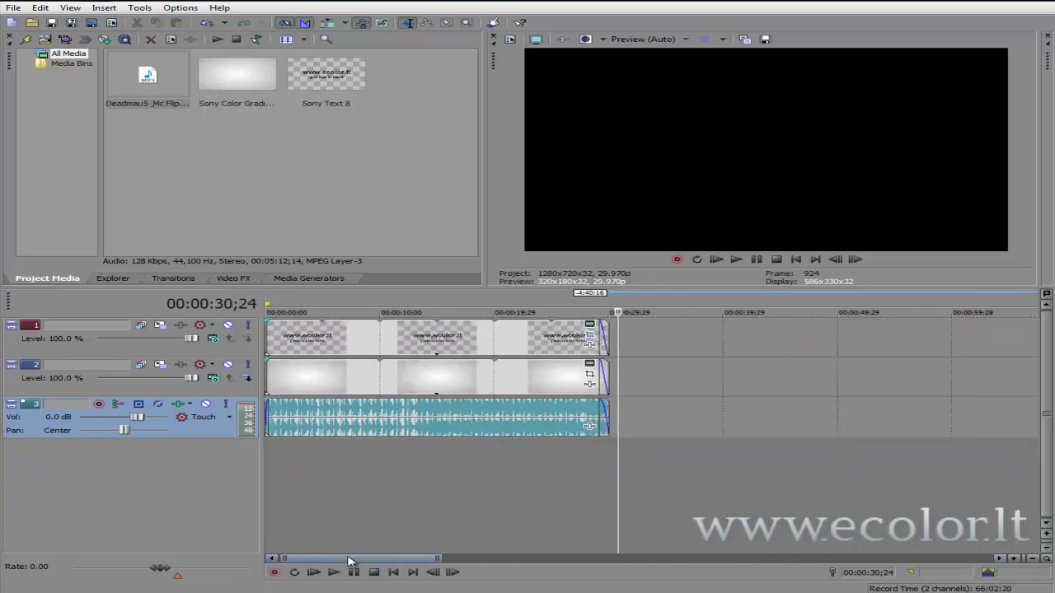
# - Play the intro from the beginning and from several points in its middle and later sections to check the fades and zoom, and pause playback
pyautogui.click(796, 261)
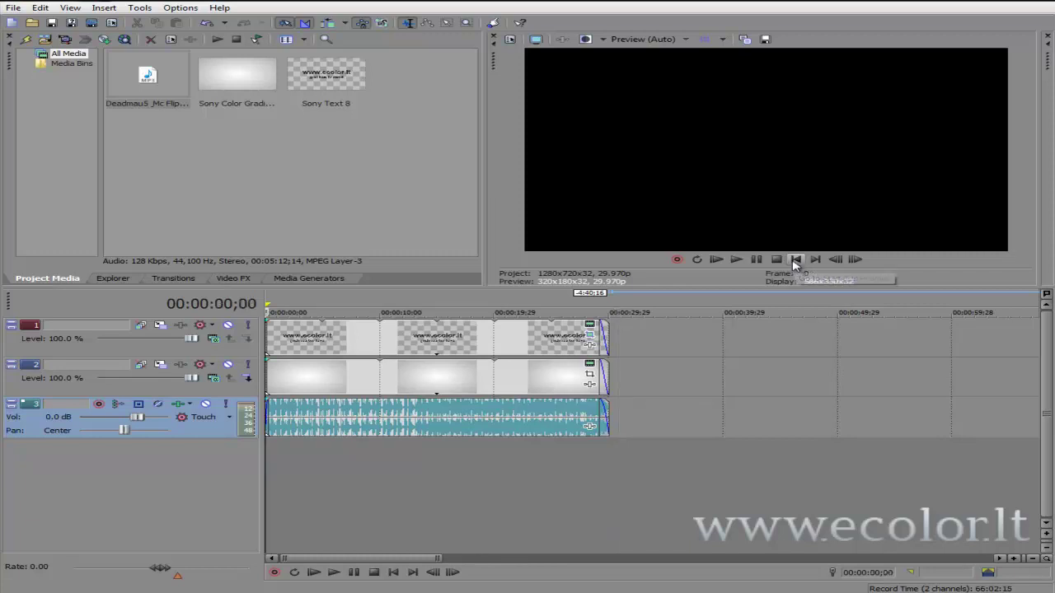
pyautogui.click(736, 260)
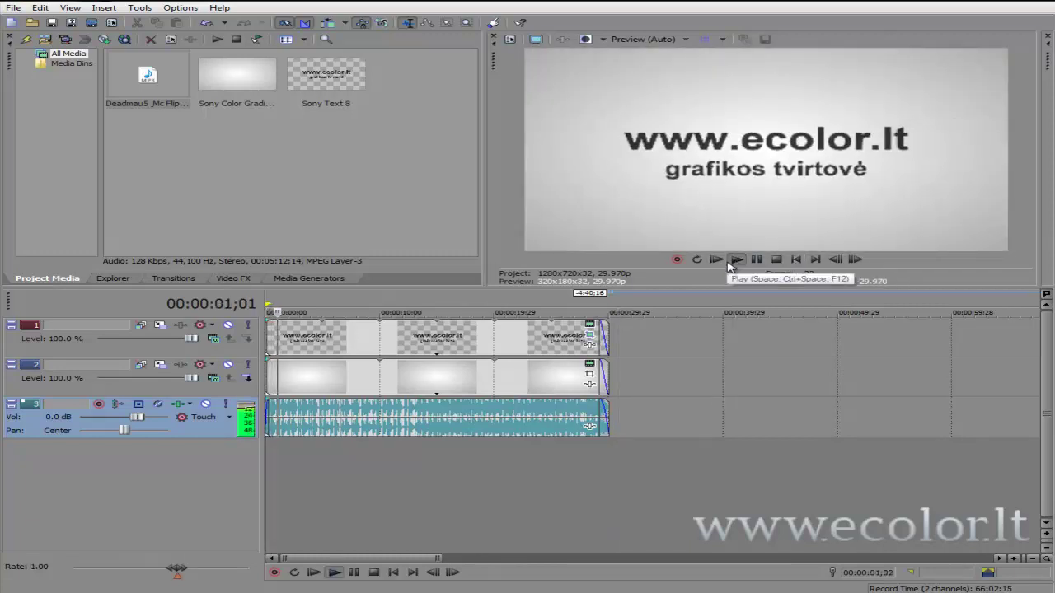
pyautogui.click(796, 260)
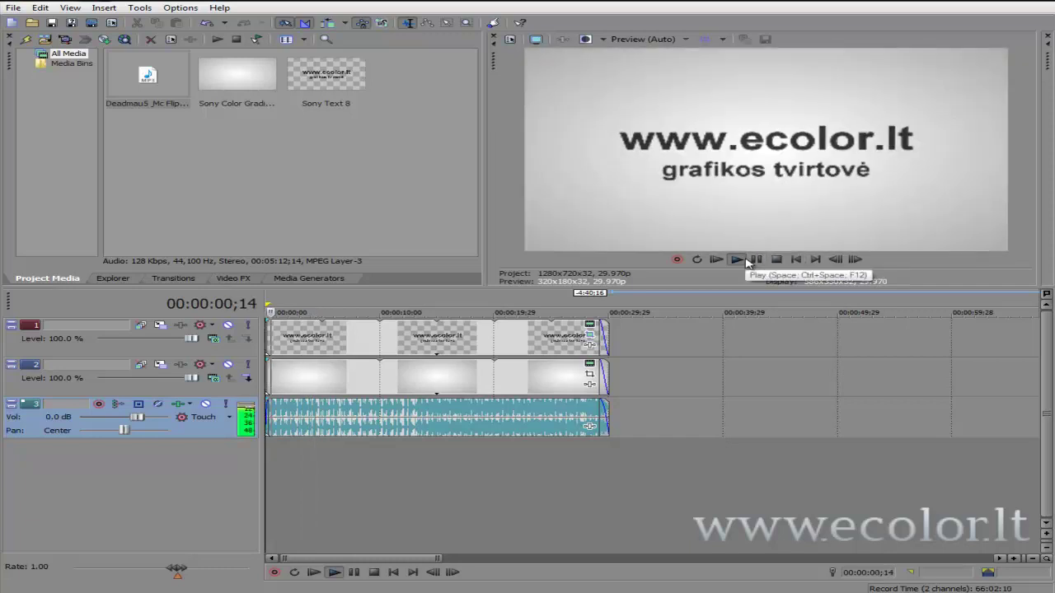
pyautogui.click(796, 261)
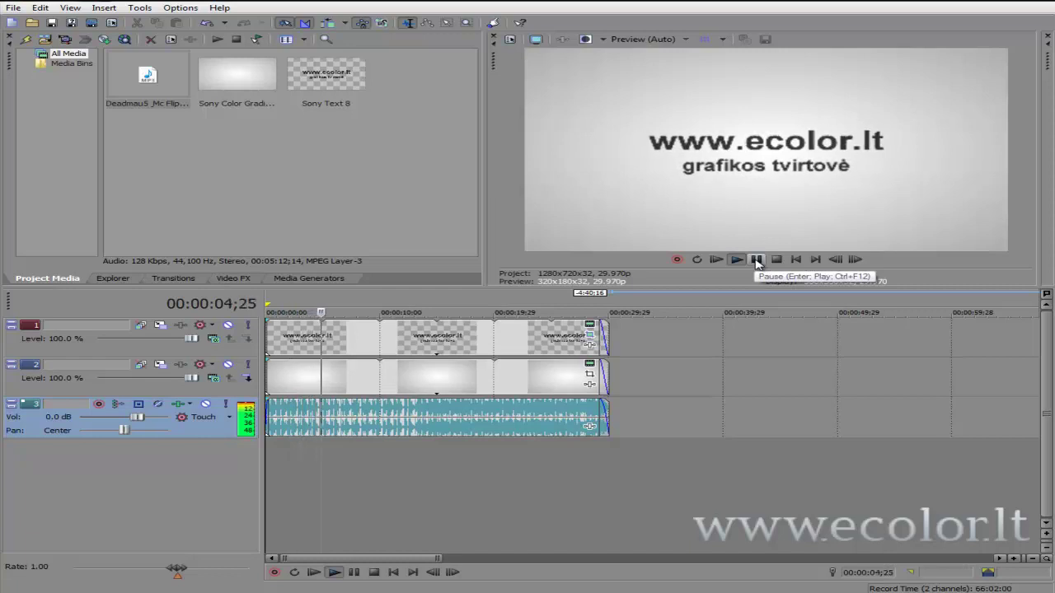
pyautogui.click(531, 460)
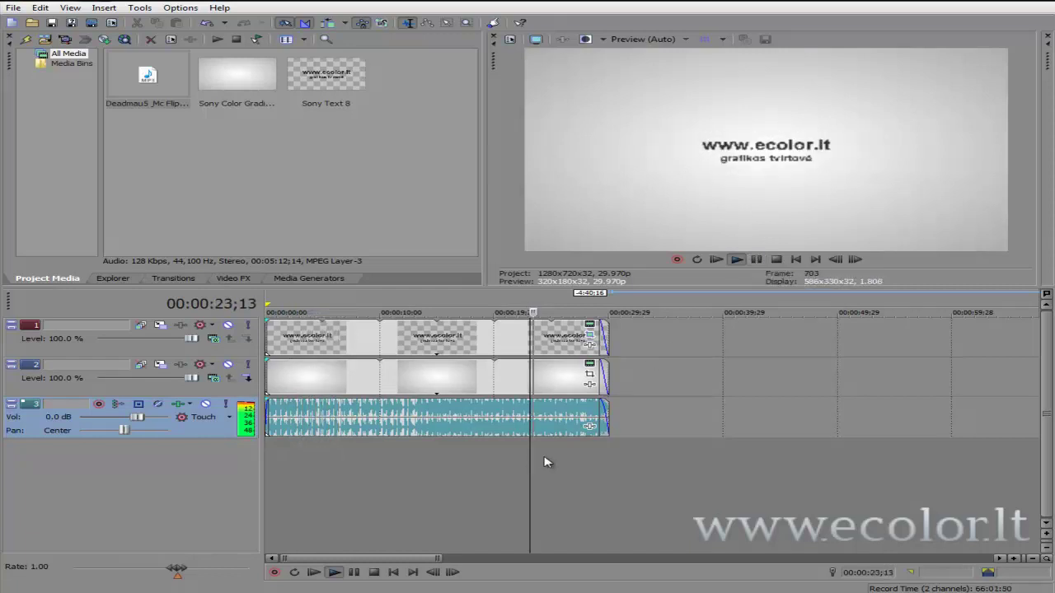
pyautogui.click(491, 451)
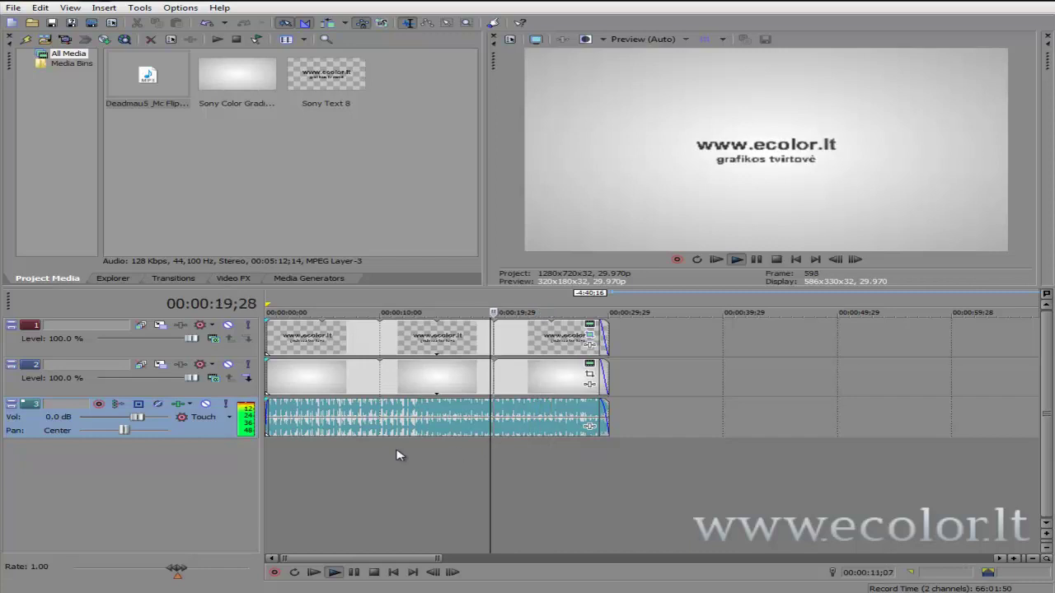
pyautogui.click(396, 453)
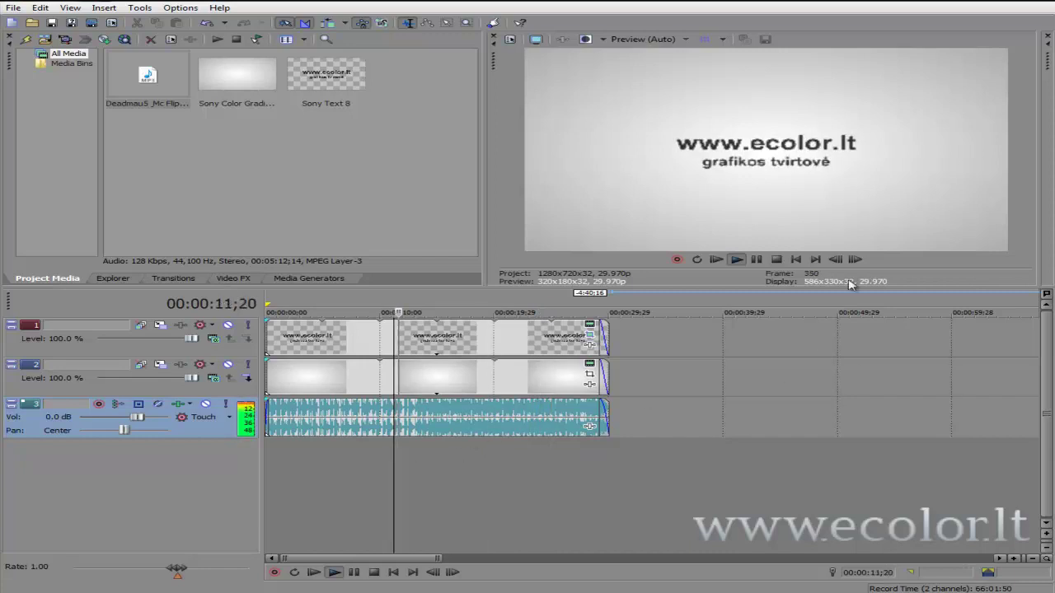
pyautogui.click(758, 259)
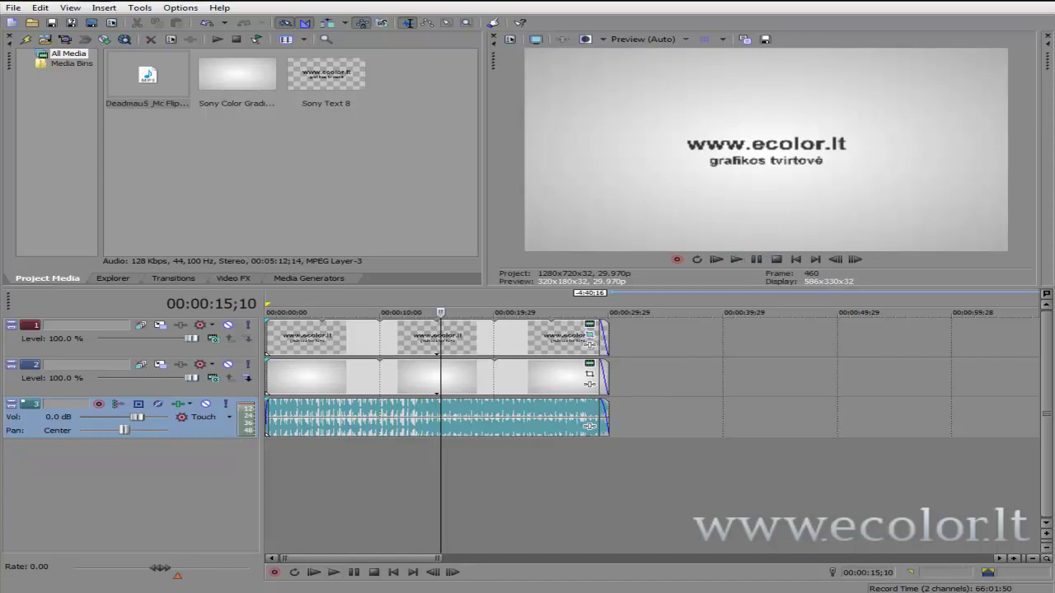
pyautogui.moveTo(482, 592)
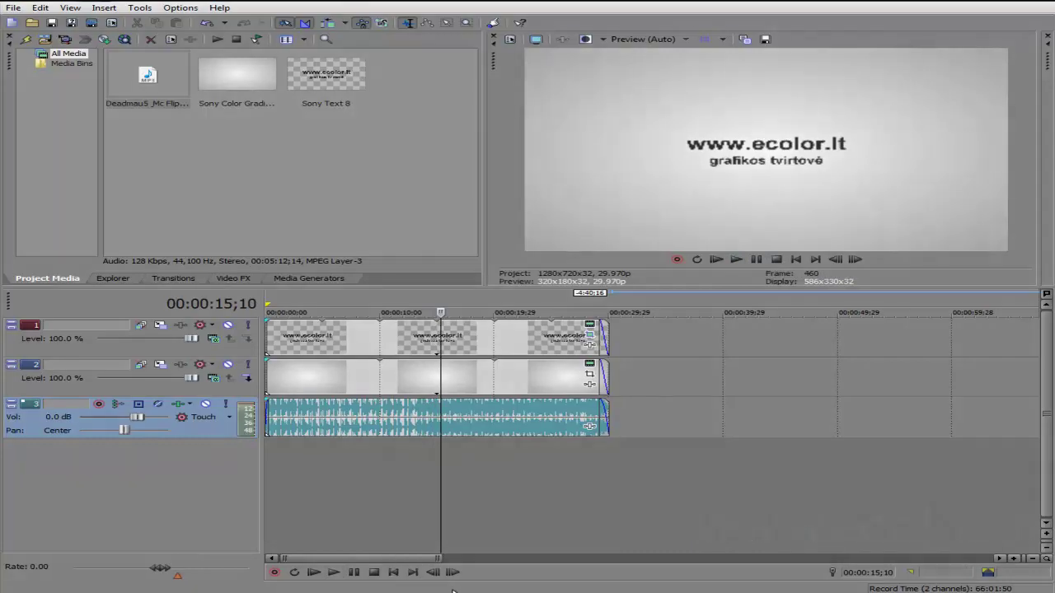